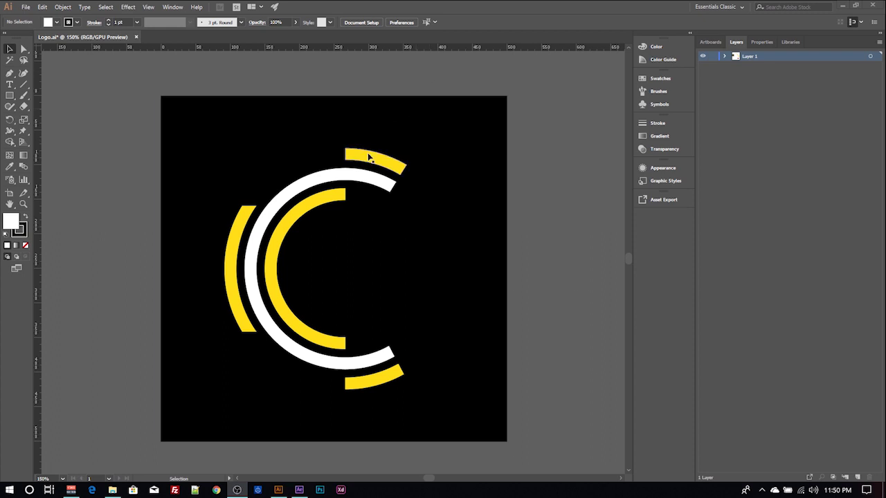
- Select the C logo group and add new empty layers above Layer 1
{"action": "left_click", "coordinate": [374, 178]}
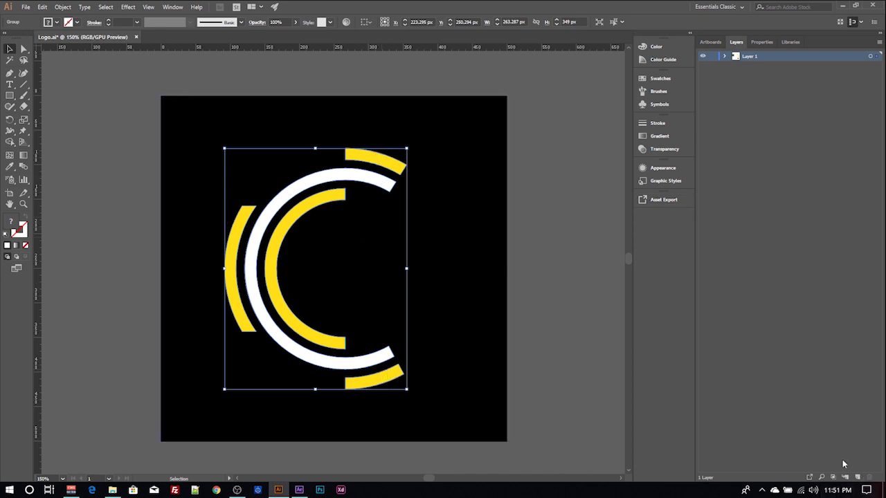
{"action": "left_click", "coordinate": [858, 478]}
- Add more empty layers until Layers 2 through 6 exist
{"action": "left_click", "coordinate": [858, 478]}
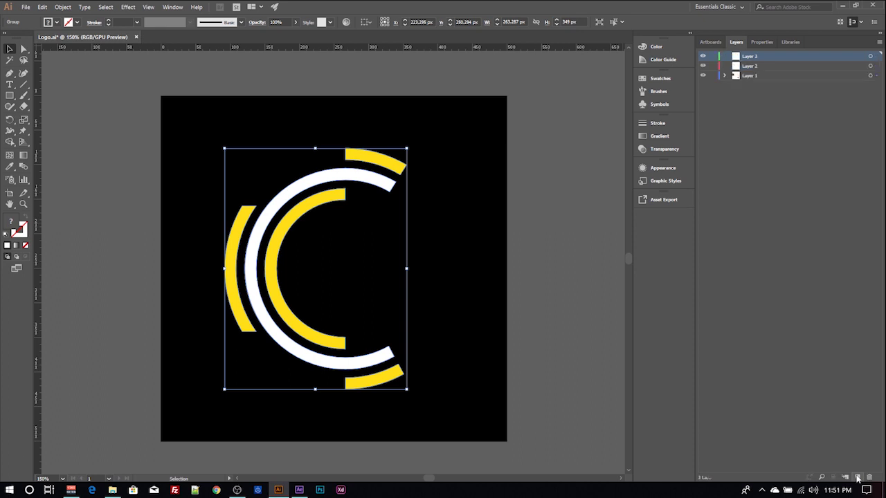
{"action": "left_click", "coordinate": [857, 478]}
{"action": "left_click", "coordinate": [857, 478]}
{"action": "left_click", "coordinate": [858, 478]}
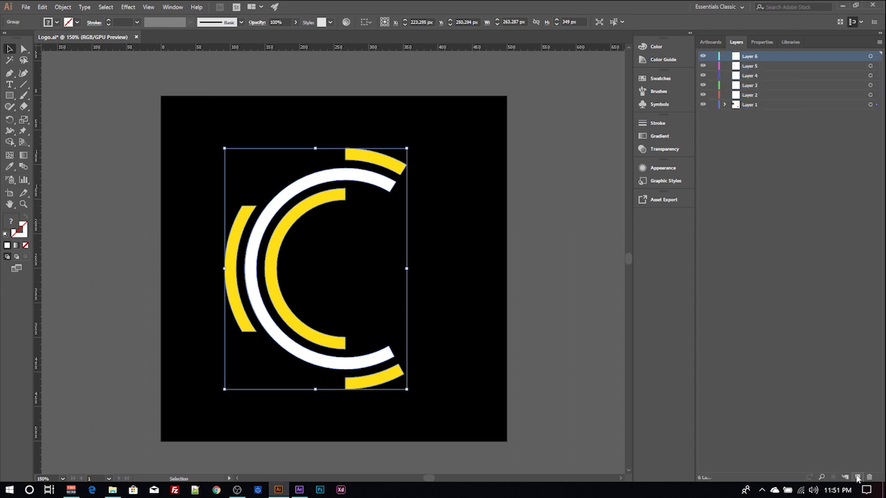
{"action": "left_click", "coordinate": [756, 98]}
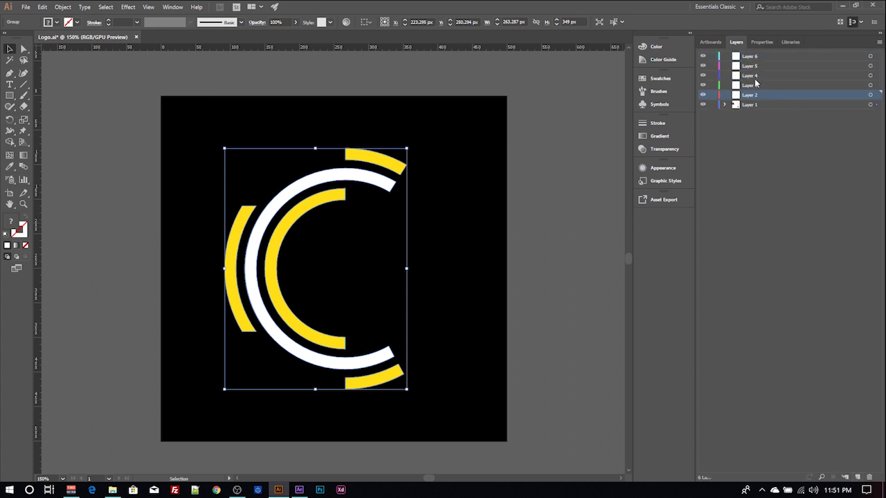
{"action": "left_click", "coordinate": [757, 86]}
{"action": "left_click", "coordinate": [757, 76]}
{"action": "left_click", "coordinate": [759, 67]}
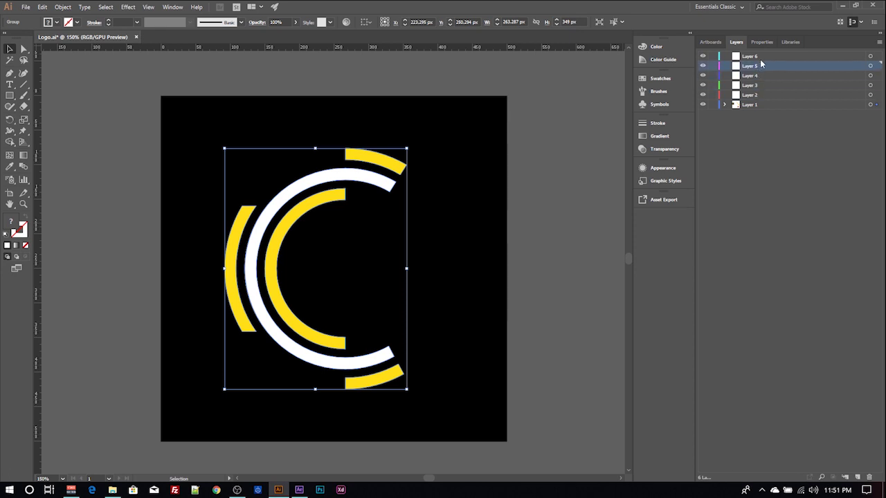
{"action": "left_click", "coordinate": [758, 57]}
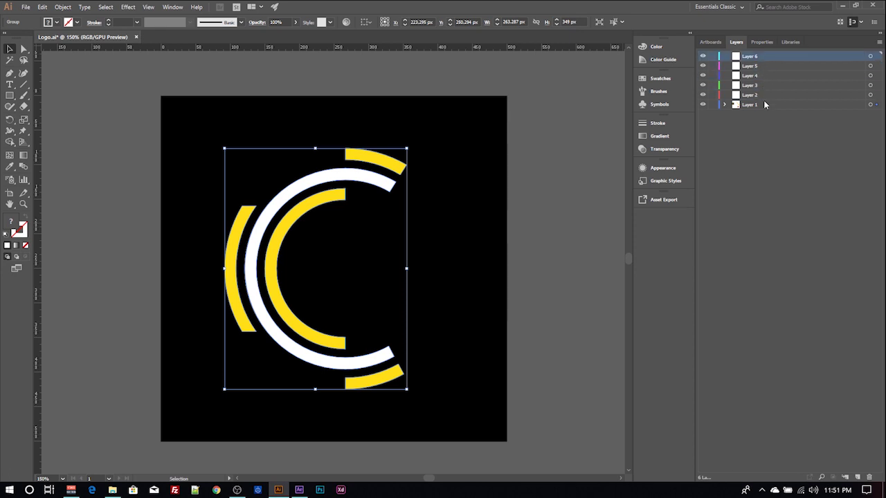
- Expand Layer 1 and hide every arc path except the outer-left yellow arc
{"action": "left_click", "coordinate": [726, 104]}
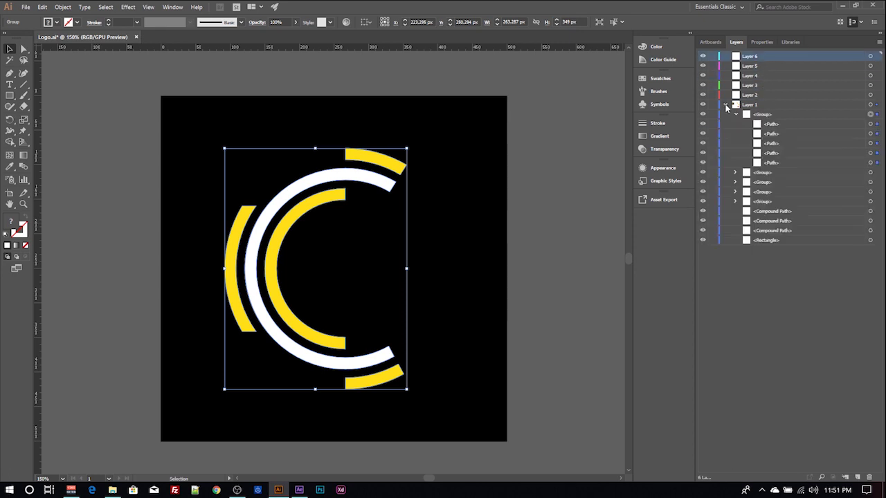
{"action": "left_click", "coordinate": [704, 133]}
{"action": "left_click", "coordinate": [703, 143]}
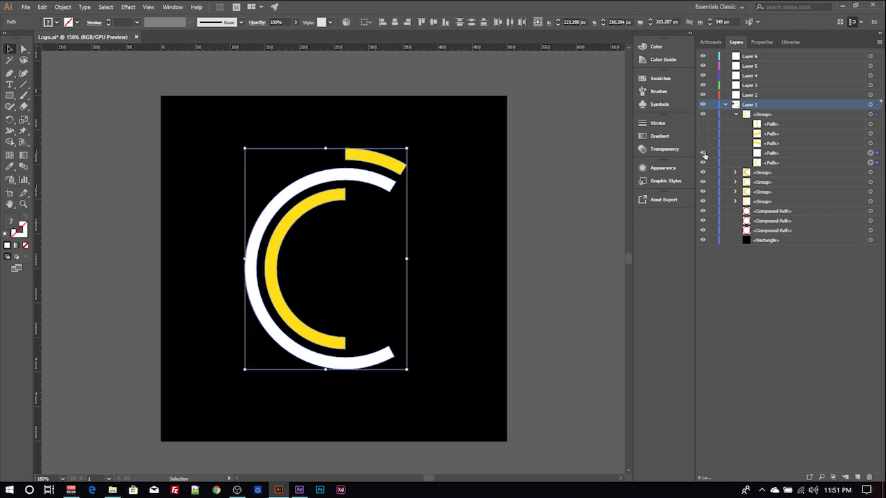
{"action": "left_click_drag", "start_coordinate": [703, 153], "coordinate": [704, 164]}
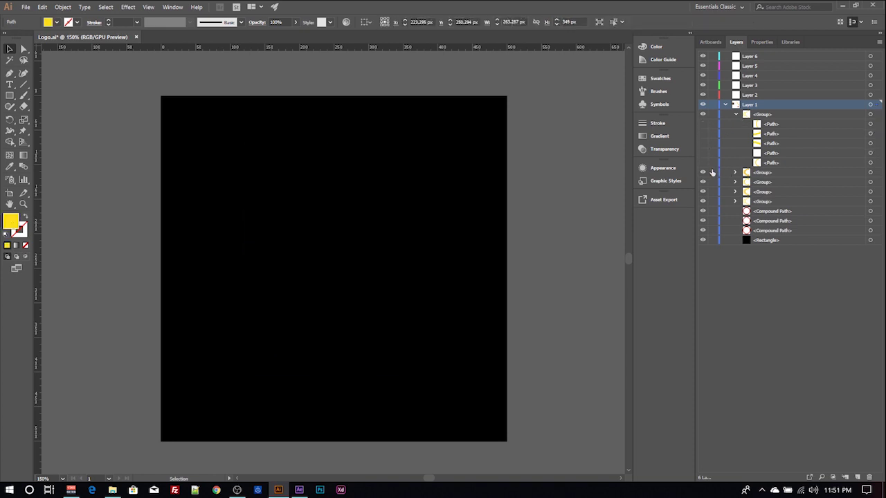
{"action": "left_click", "coordinate": [704, 124]}
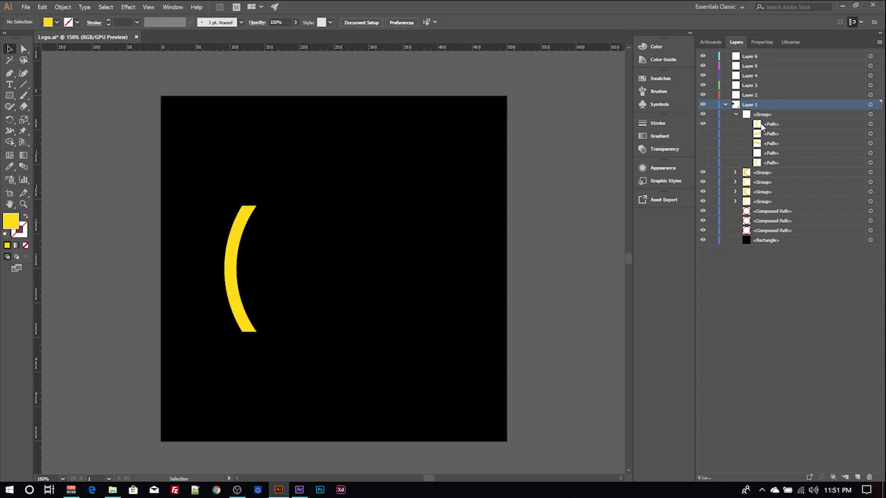
- Move the outer-left arc to Layer 6, bottom arc to Layer 5, top arc to Layer 4
{"action": "left_click_drag", "start_coordinate": [761, 124], "coordinate": [754, 57]}
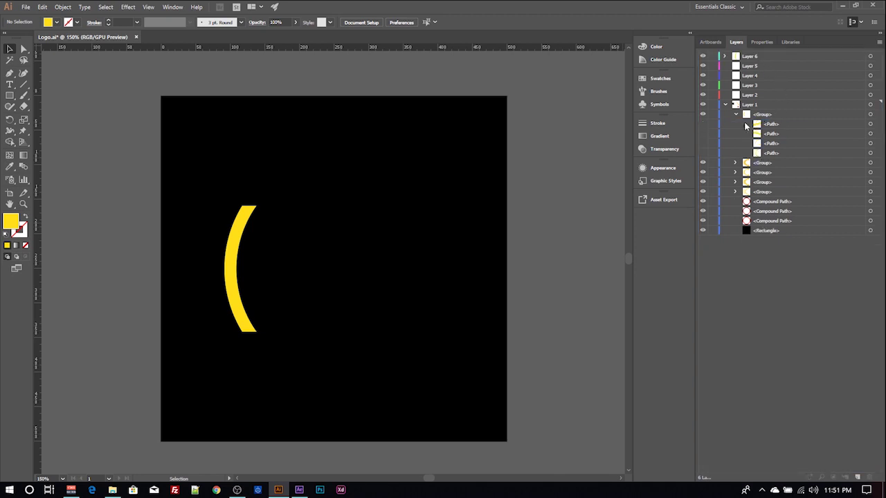
{"action": "left_click", "coordinate": [704, 124]}
{"action": "left_click", "coordinate": [769, 125]}
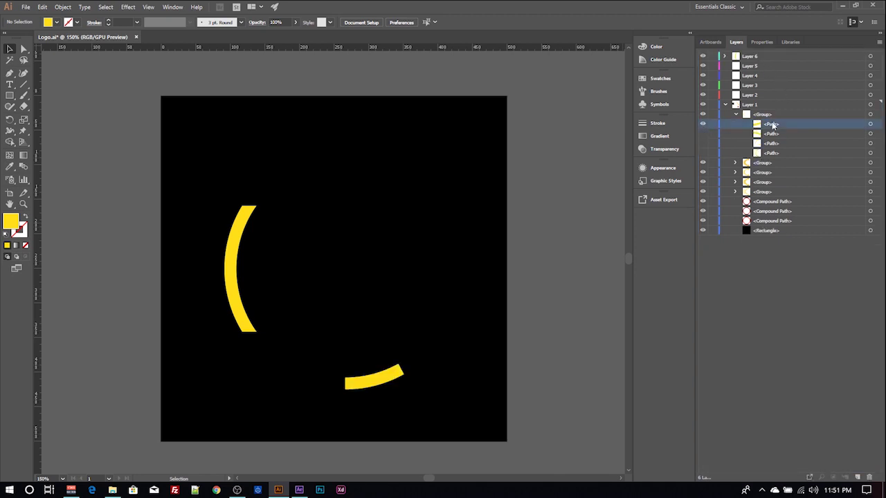
{"action": "left_click_drag", "start_coordinate": [770, 124], "coordinate": [750, 71]}
{"action": "left_click_drag", "start_coordinate": [772, 124], "coordinate": [751, 66]}
{"action": "left_click", "coordinate": [703, 124]}
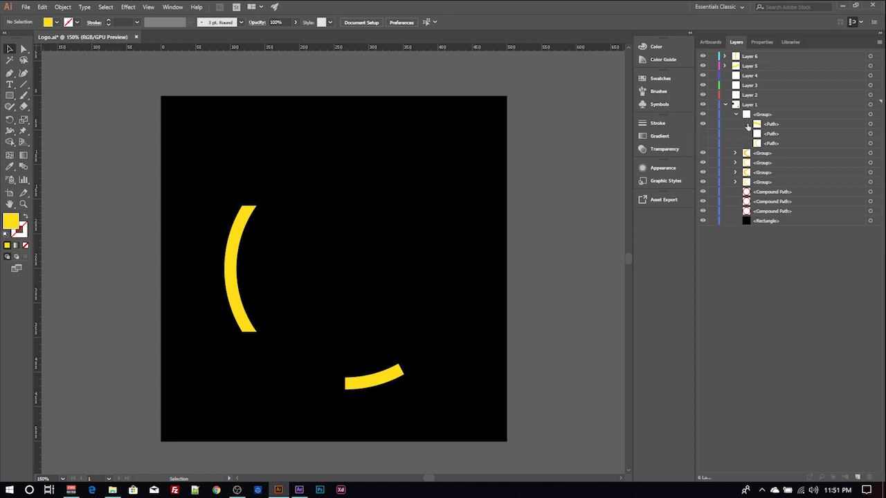
{"action": "left_click_drag", "start_coordinate": [775, 124], "coordinate": [754, 77]}
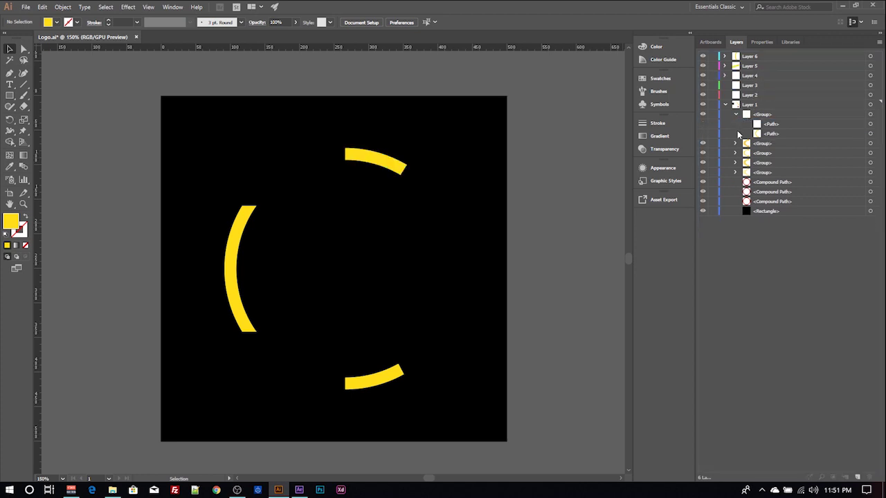
- Show and move the white arc to Layer 3 and the inner yellow arc to Layer 2
{"action": "left_click", "coordinate": [703, 124]}
{"action": "left_click_drag", "start_coordinate": [771, 124], "coordinate": [750, 86]}
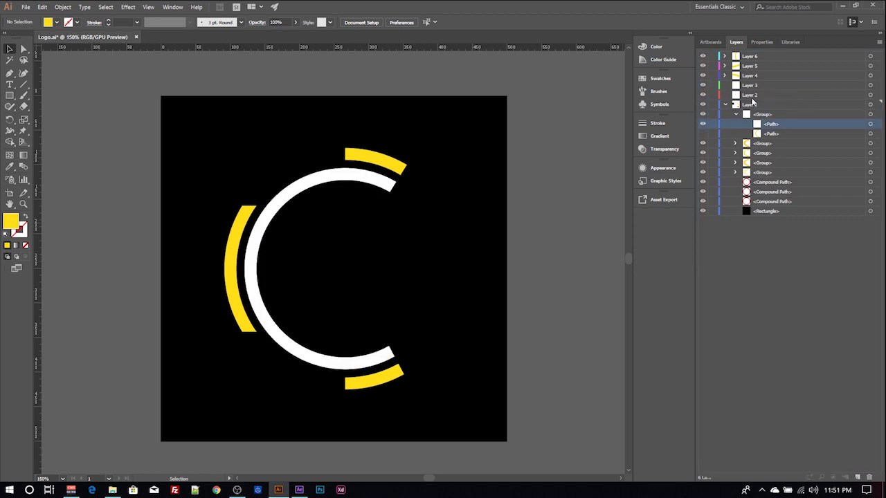
{"action": "left_click", "coordinate": [702, 124]}
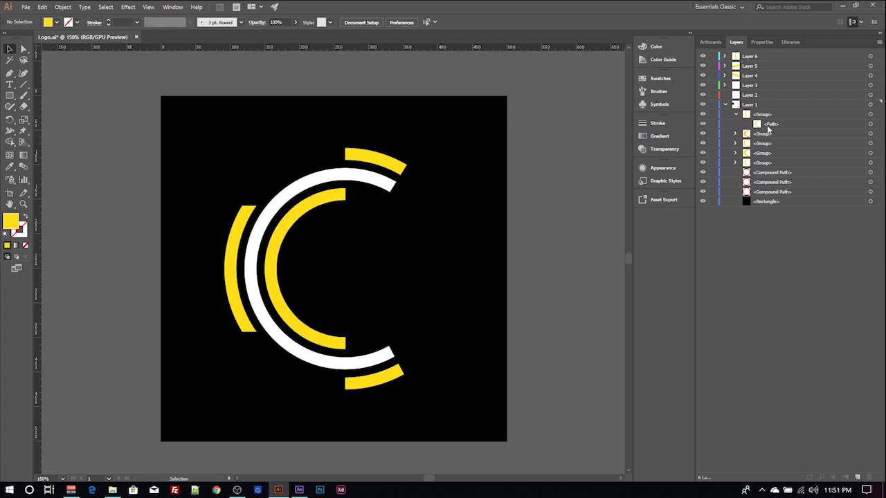
{"action": "left_click_drag", "start_coordinate": [769, 128], "coordinate": [753, 95]}
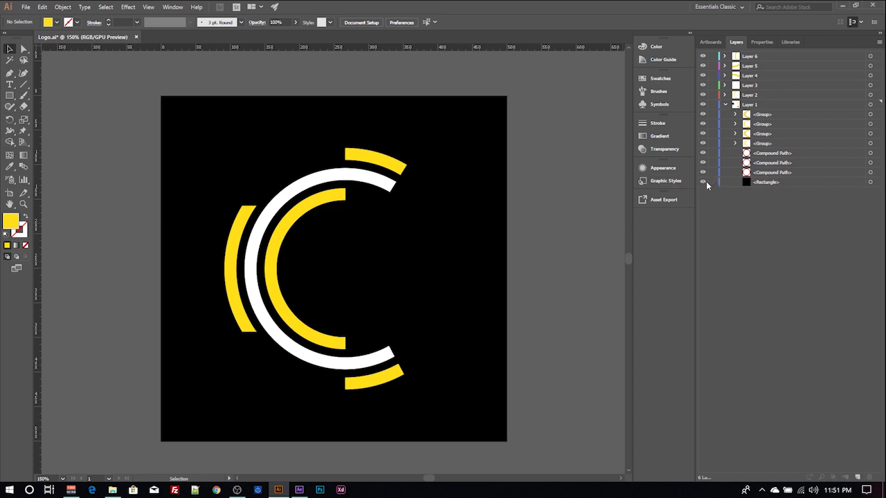
{"action": "left_click", "coordinate": [726, 104]}
- Delete Layer 1 along with its leftover artwork
{"action": "left_click", "coordinate": [769, 106]}
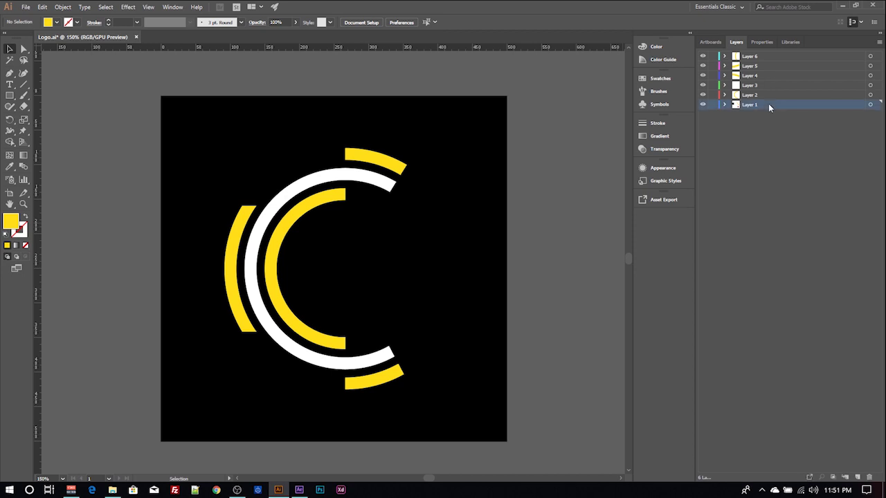
{"action": "left_click", "coordinate": [869, 477]}
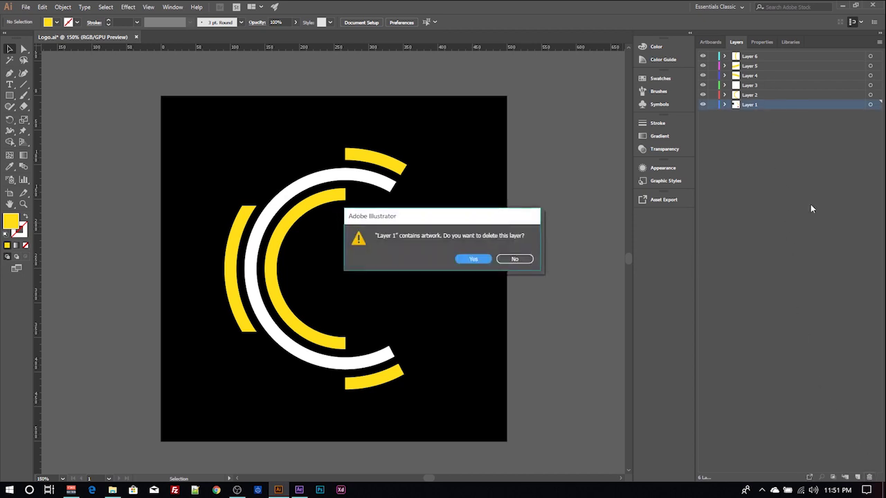
{"action": "left_click", "coordinate": [472, 259]}
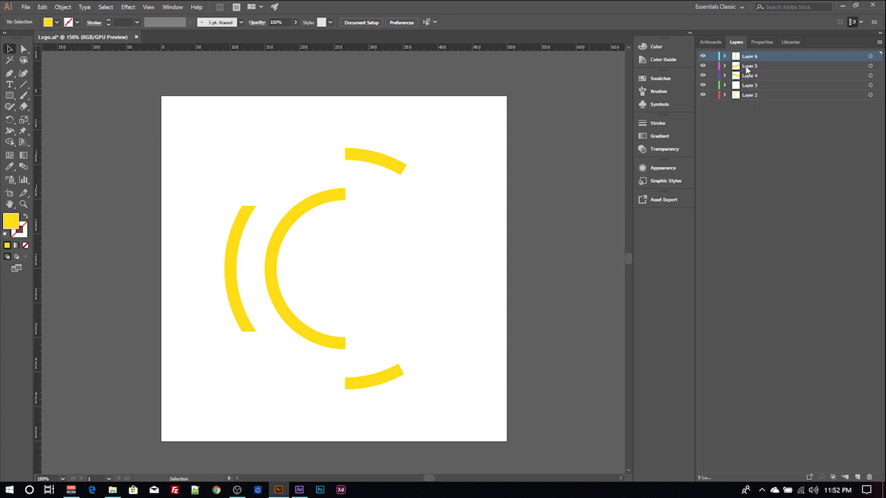
- Rename Layers 6, 5, 4, 3 and 2 to 1, 2, 3, 4 and 5 from top down
{"action": "left_click", "coordinate": [750, 66]}
{"action": "left_click", "coordinate": [751, 58]}
{"action": "double_click", "coordinate": [749, 58]}
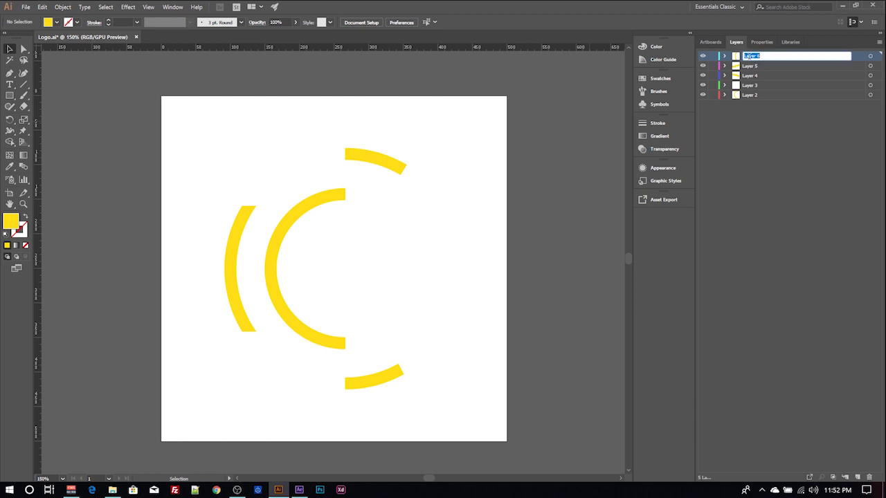
{"action": "type", "text": "1"}
{"action": "double_click", "coordinate": [749, 66]}
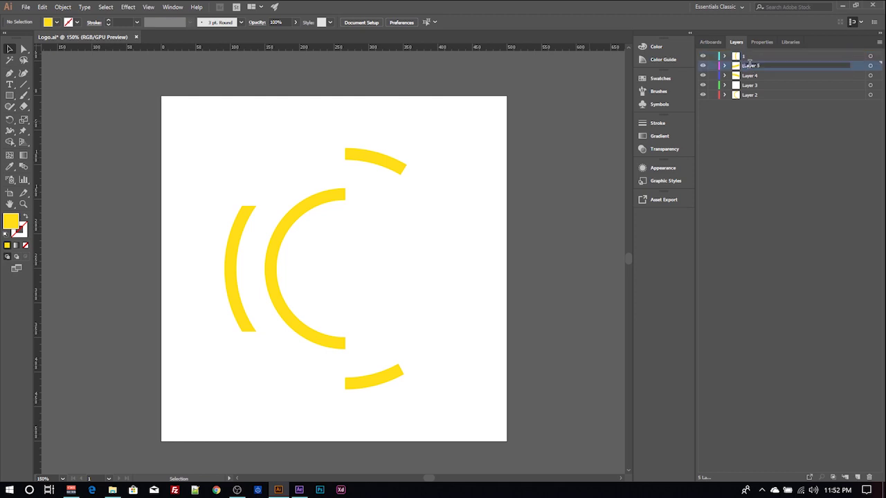
{"action": "type", "text": "2"}
{"action": "double_click", "coordinate": [749, 75]}
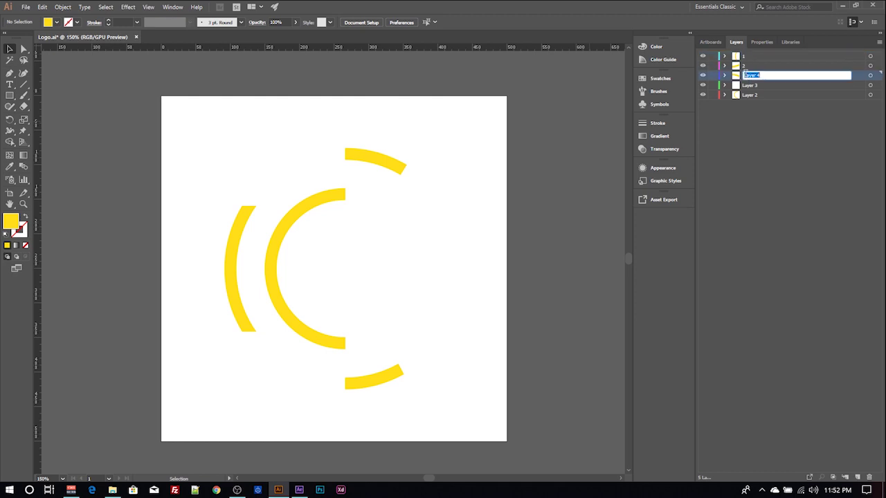
{"action": "type", "text": "3"}
{"action": "double_click", "coordinate": [749, 85]}
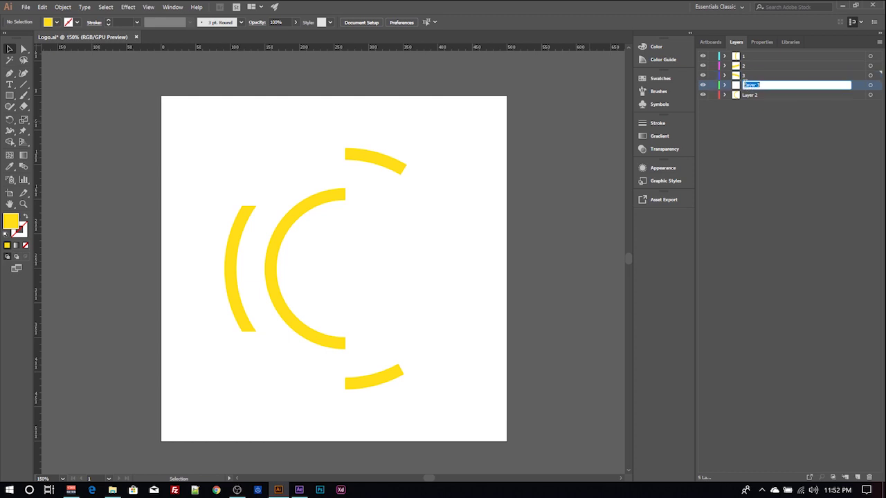
{"action": "type", "text": "4"}
{"action": "double_click", "coordinate": [751, 95]}
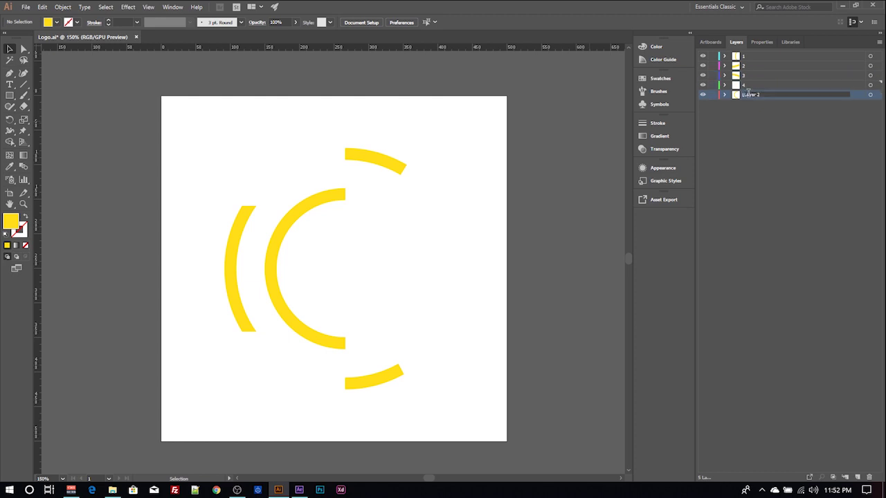
{"action": "type", "text": "5"}
{"action": "left_click", "coordinate": [774, 127]}
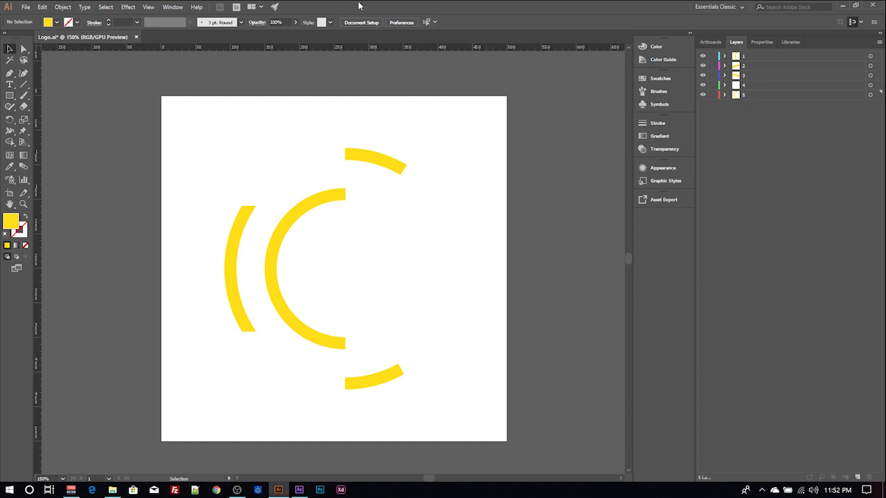
- Save As 'crenovated logo' in Illustrator format, accepting the default Illustrator options
{"action": "left_click", "coordinate": [26, 7]}
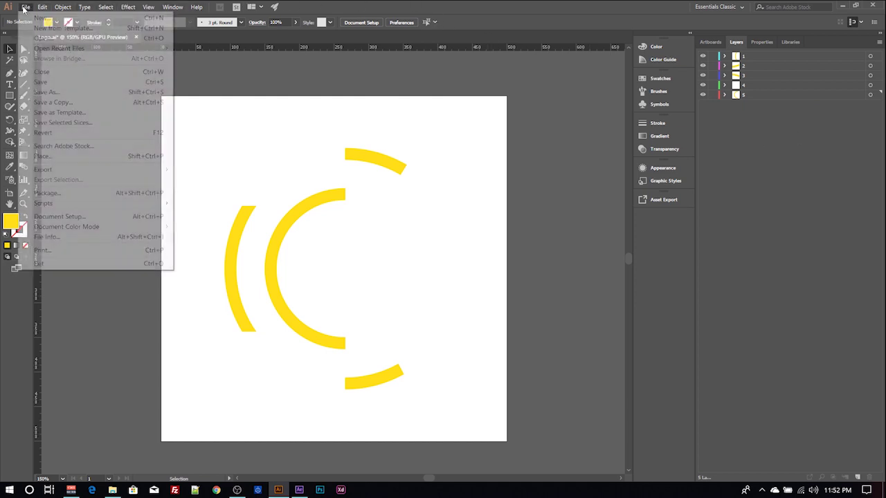
{"action": "left_click", "coordinate": [83, 89]}
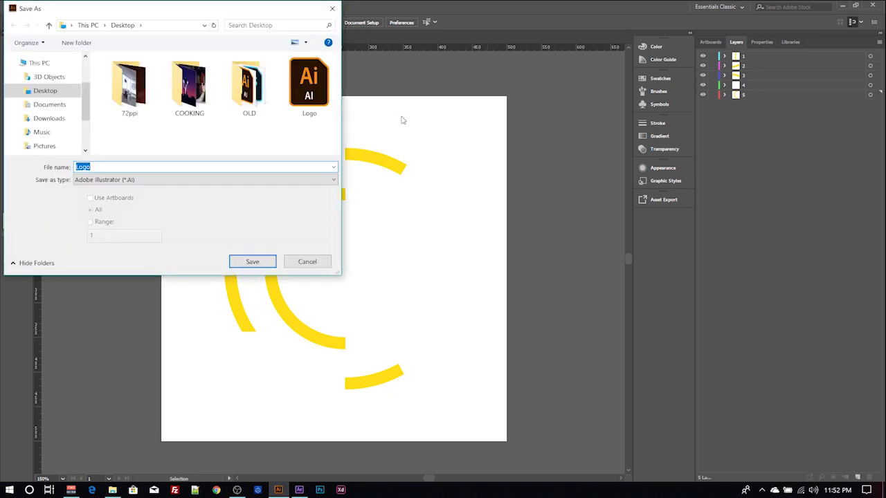
{"action": "type", "text": "c"}
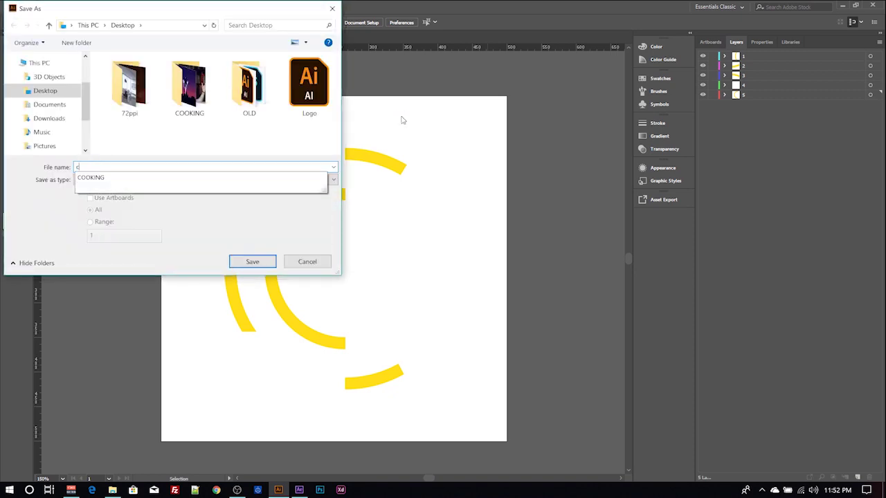
{"action": "type", "text": "re"}
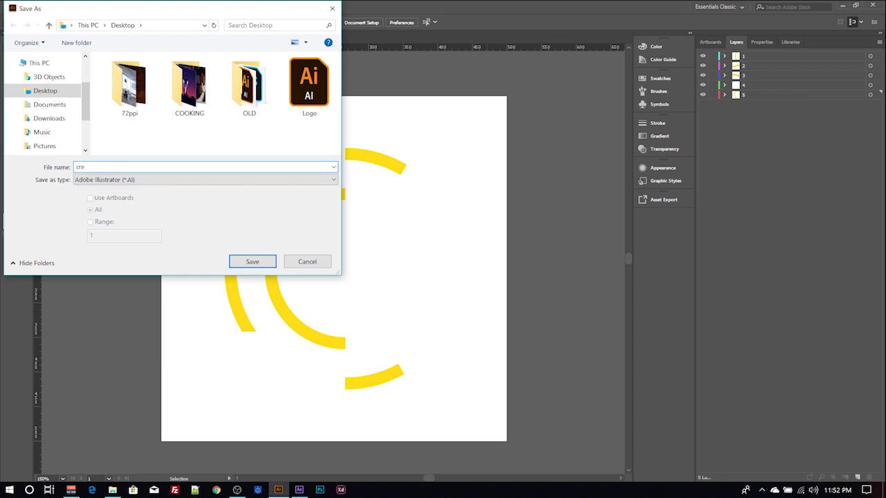
{"action": "type", "text": "novated logo"}
{"action": "key", "text": "Return"}
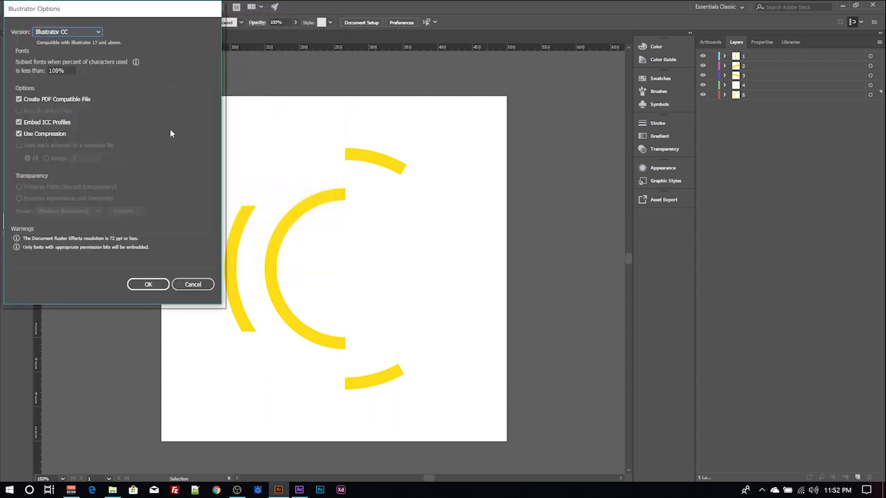
{"action": "left_click", "coordinate": [150, 286]}
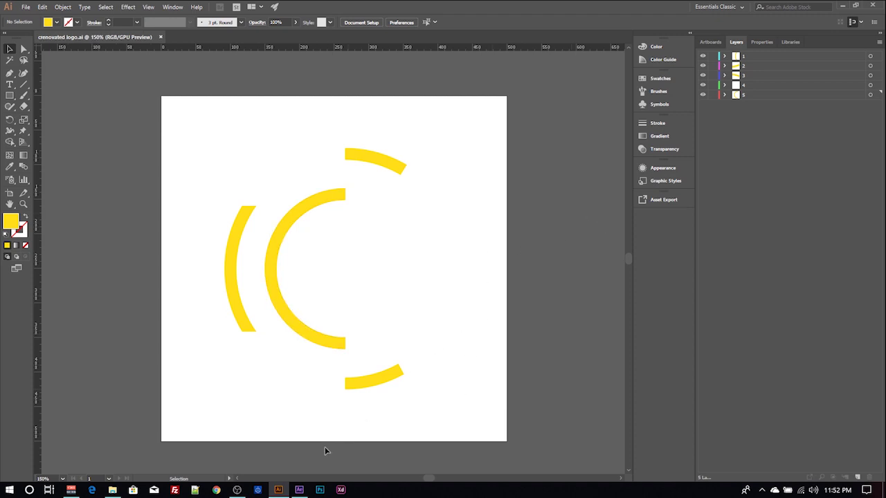
- In After Effects, create a new 1280×720, 29.97 fps composition named 'logo effect'
{"action": "left_click", "coordinate": [299, 490]}
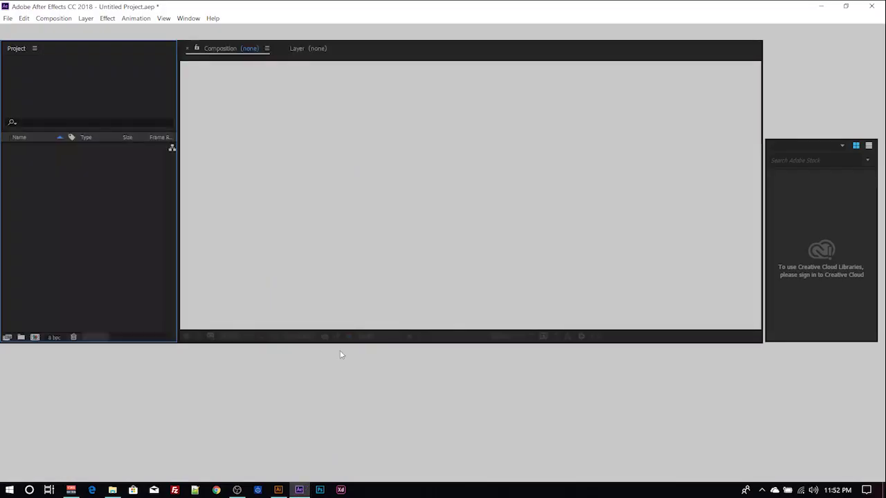
{"action": "left_click", "coordinate": [55, 19]}
{"action": "left_click", "coordinate": [59, 31]}
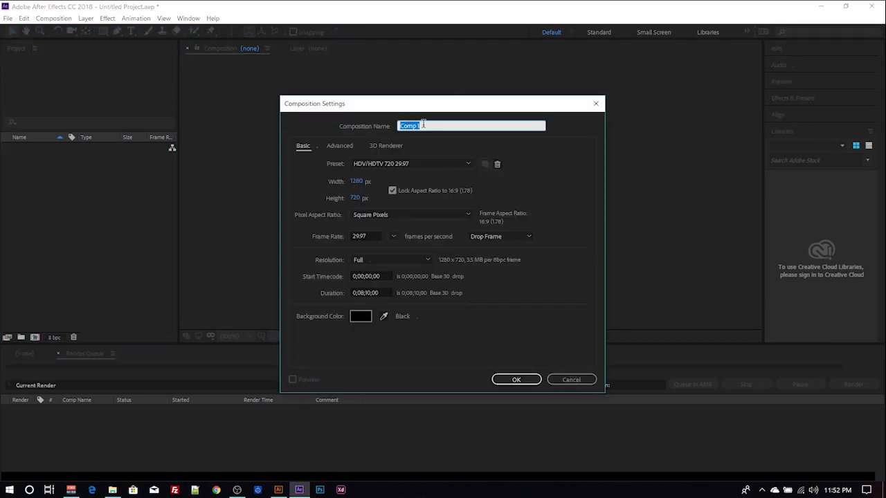
{"action": "type", "text": "logo effect"}
{"action": "left_click", "coordinate": [517, 379]}
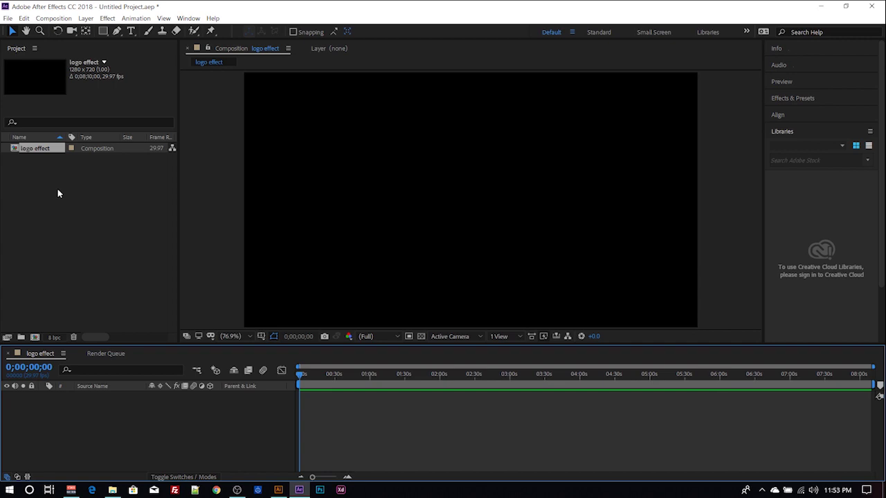
{"action": "right_click", "coordinate": [58, 194]}
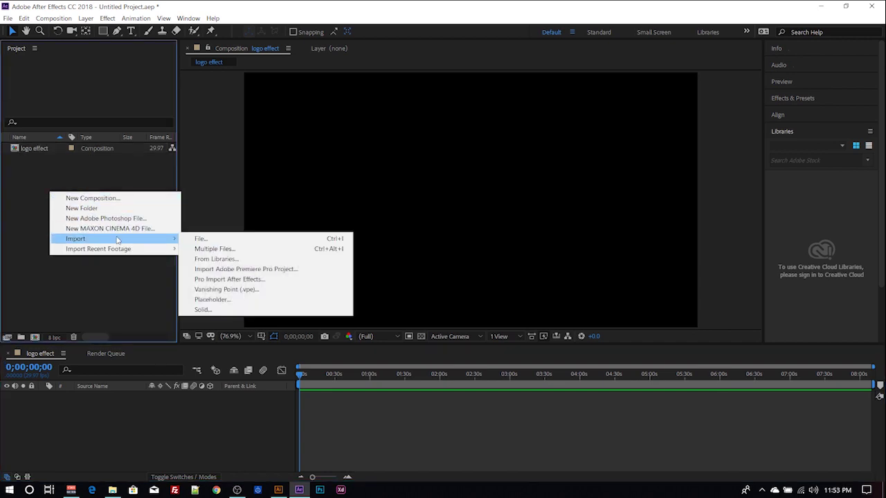
- Import crenovated logo.ai as Footage with Merged Layers
{"action": "left_click", "coordinate": [200, 238]}
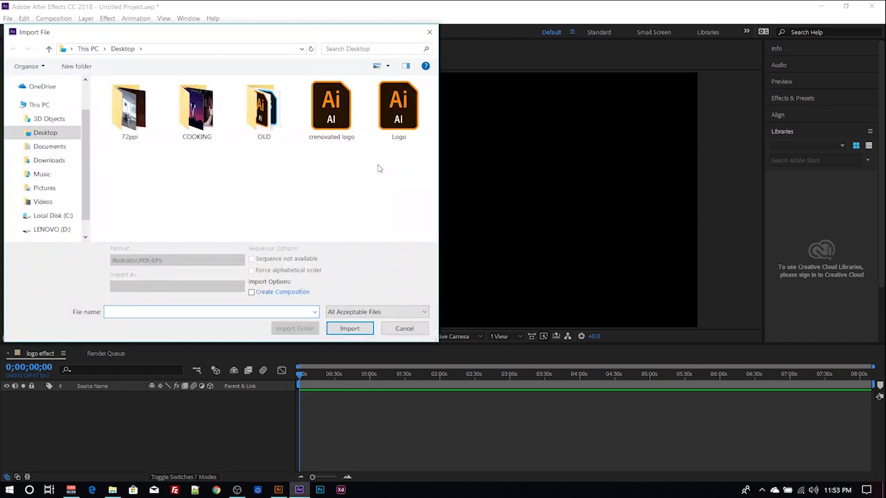
{"action": "left_click", "coordinate": [333, 120]}
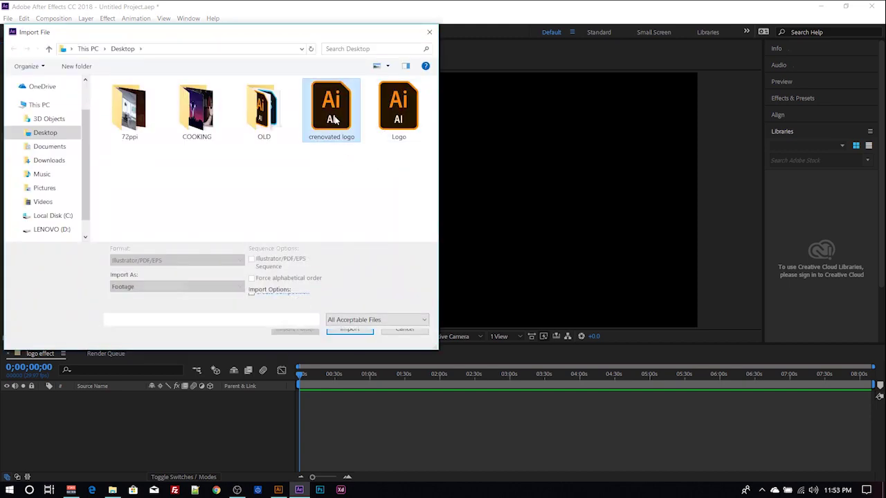
{"action": "double_click", "coordinate": [334, 120]}
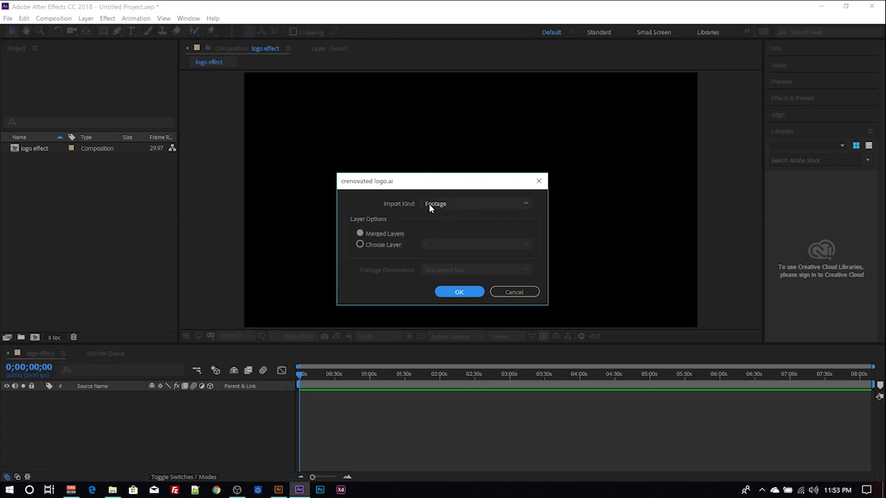
{"action": "left_click", "coordinate": [436, 206]}
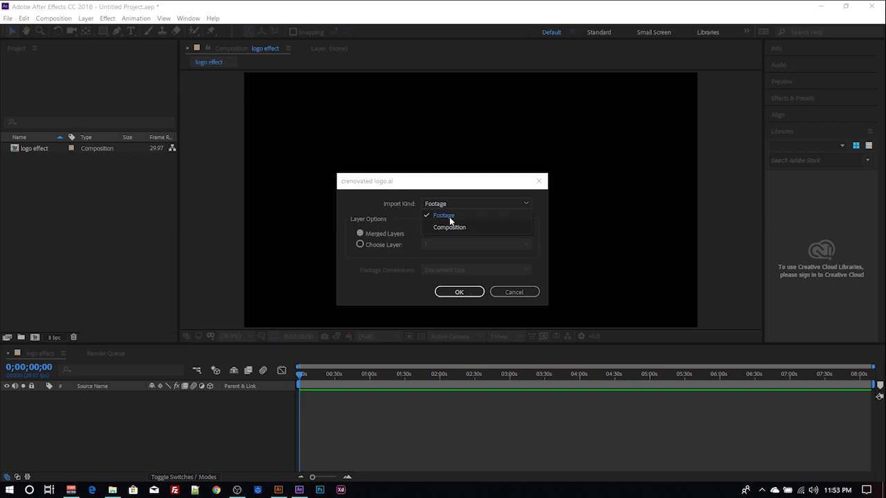
{"action": "left_click", "coordinate": [449, 216]}
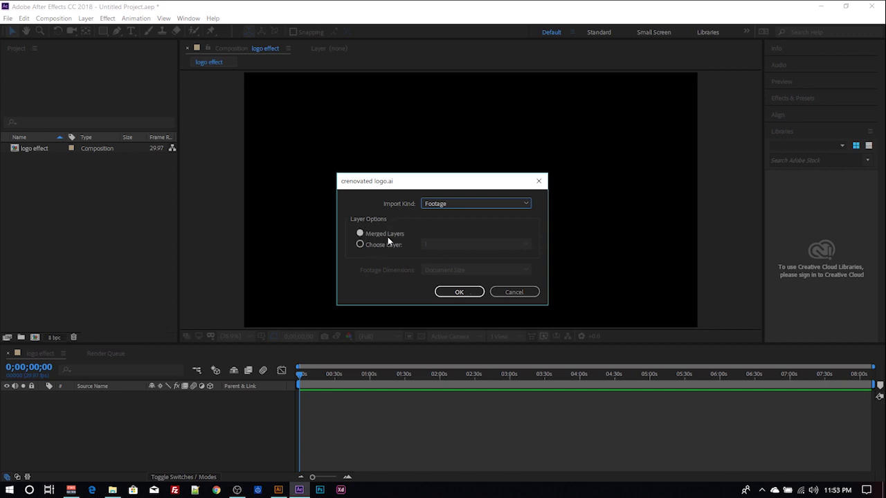
{"action": "left_click", "coordinate": [386, 245]}
{"action": "left_click", "coordinate": [438, 243]}
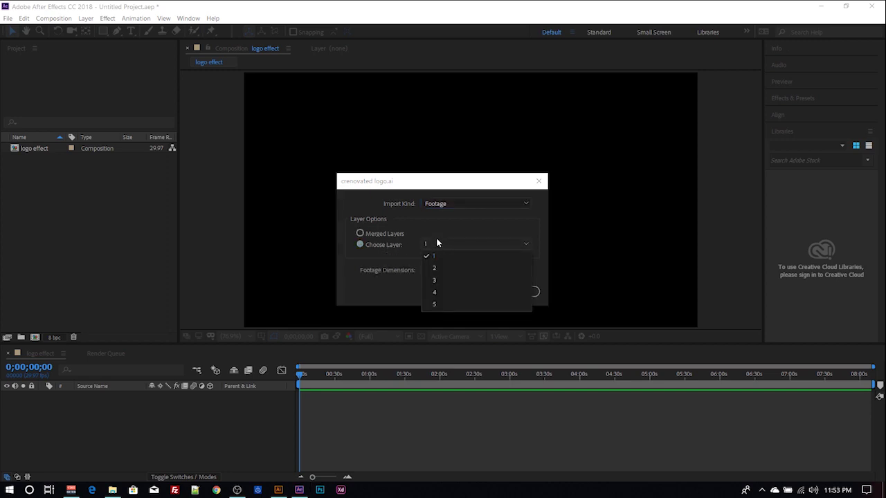
{"action": "left_click", "coordinate": [396, 234]}
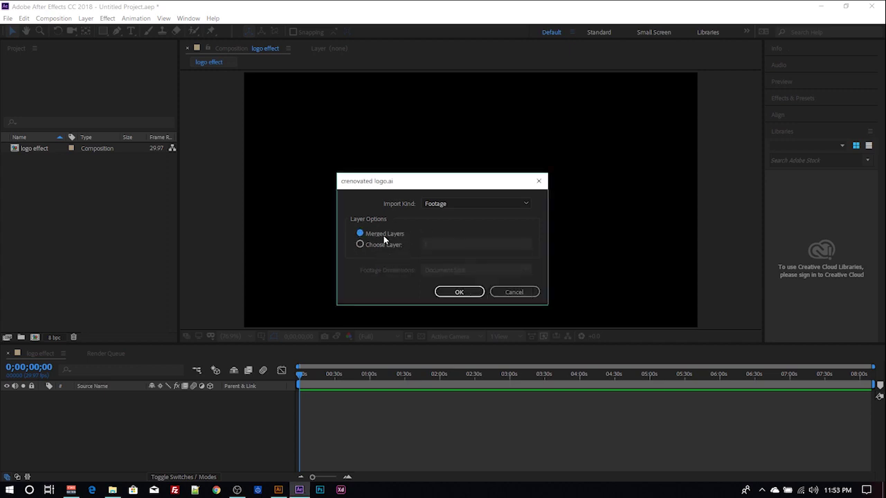
{"action": "left_click", "coordinate": [463, 292]}
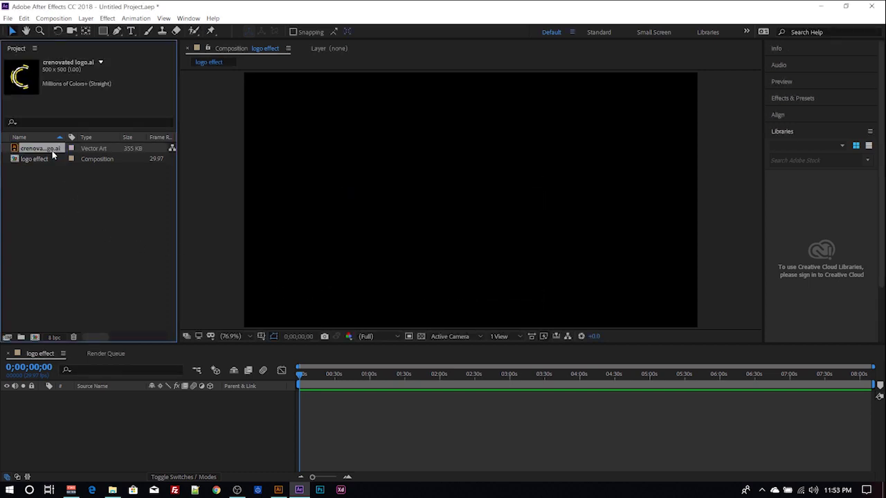
- Place the imported logo into the logo effect composition timeline and select it
{"action": "left_click_drag", "start_coordinate": [52, 151], "coordinate": [108, 435]}
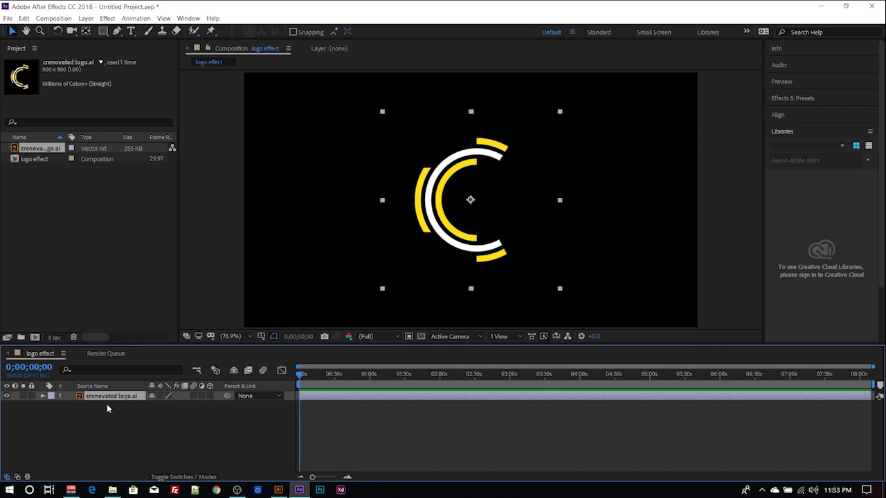
{"action": "left_click", "coordinate": [109, 408]}
{"action": "left_click", "coordinate": [114, 395]}
- Convert the logo layer to a layered comp and open the crenovated logo composition
{"action": "right_click", "coordinate": [114, 395]}
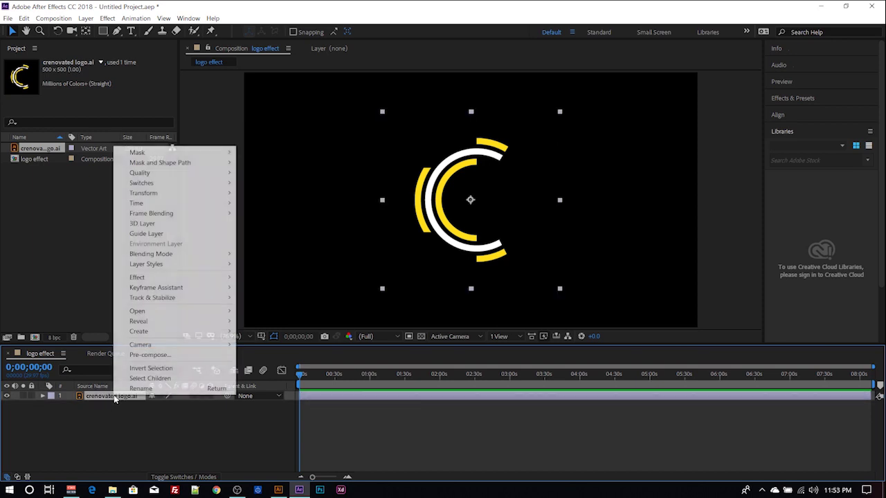
{"action": "mouse_move", "coordinate": [182, 331]}
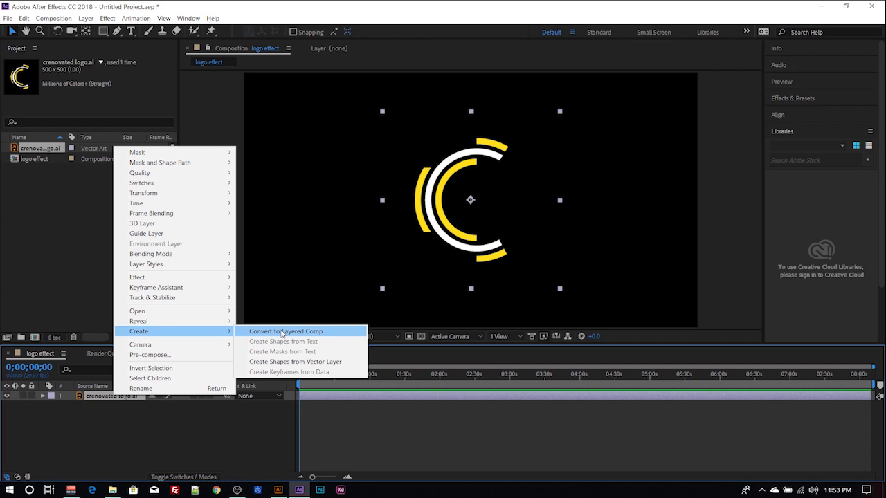
{"action": "left_click", "coordinate": [283, 332]}
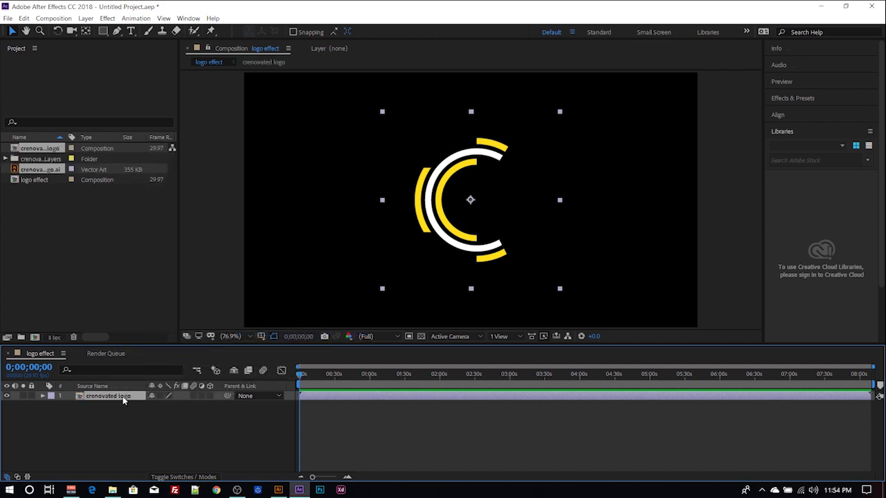
{"action": "left_click", "coordinate": [113, 413]}
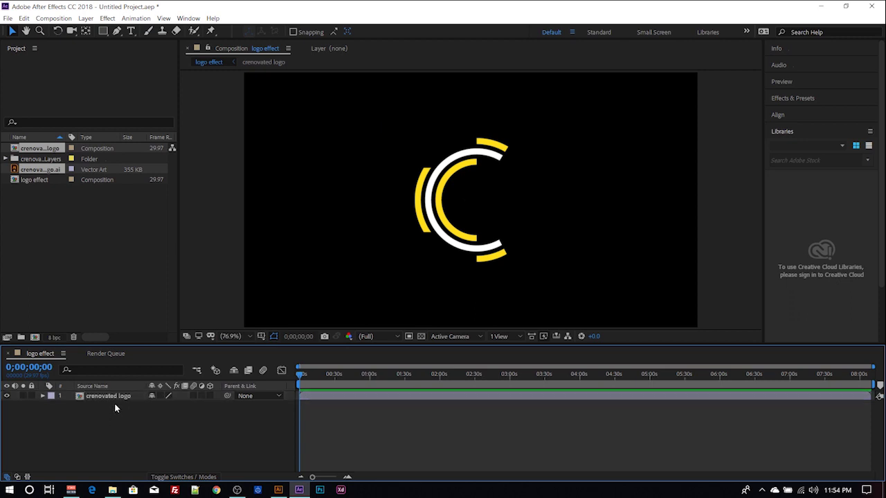
{"action": "double_click", "coordinate": [111, 397]}
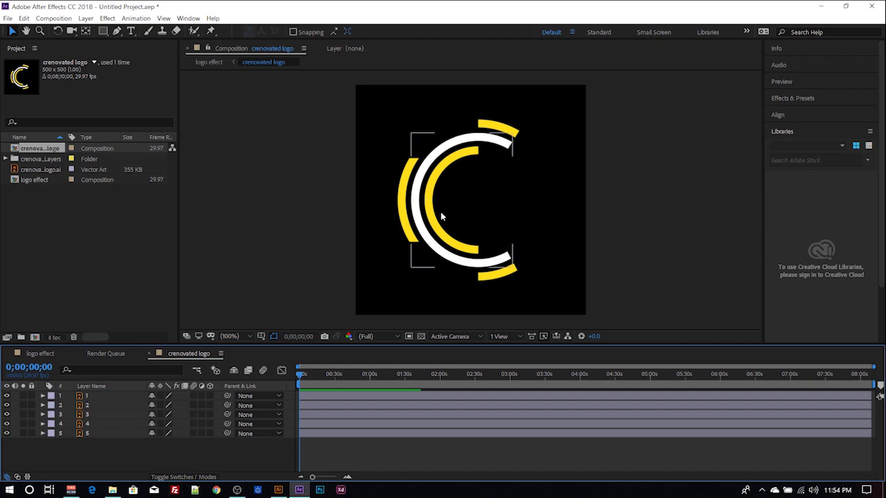
- Check each arc layer 1–5, then select all five arc layers
{"action": "left_click", "coordinate": [499, 131]}
{"action": "left_click", "coordinate": [440, 162]}
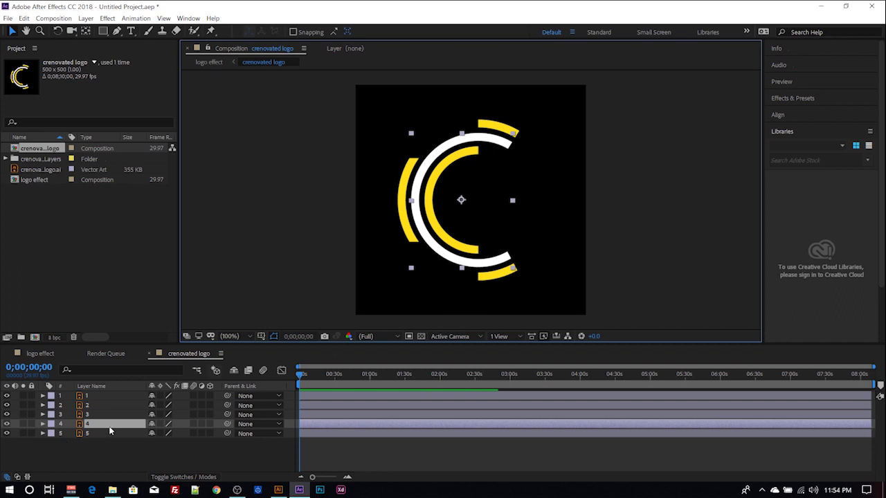
{"action": "left_click", "coordinate": [110, 405]}
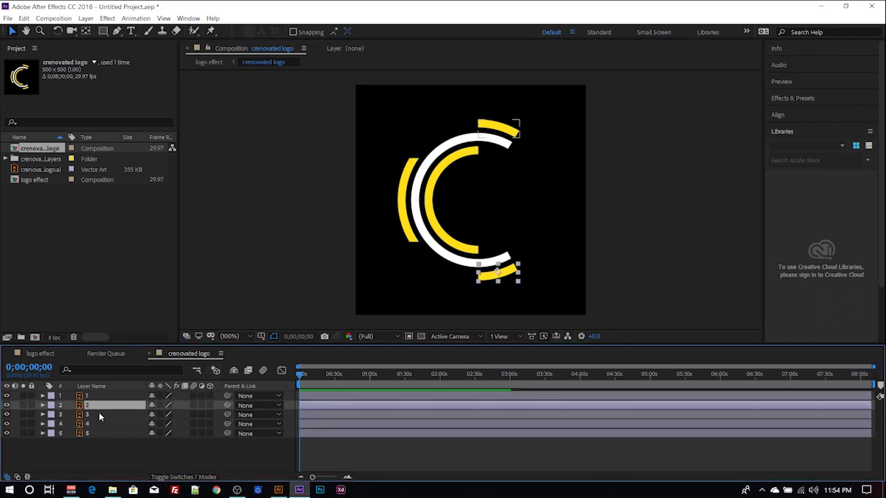
{"action": "left_click", "coordinate": [99, 413]}
{"action": "left_click", "coordinate": [98, 423]}
{"action": "left_click", "coordinate": [99, 447]}
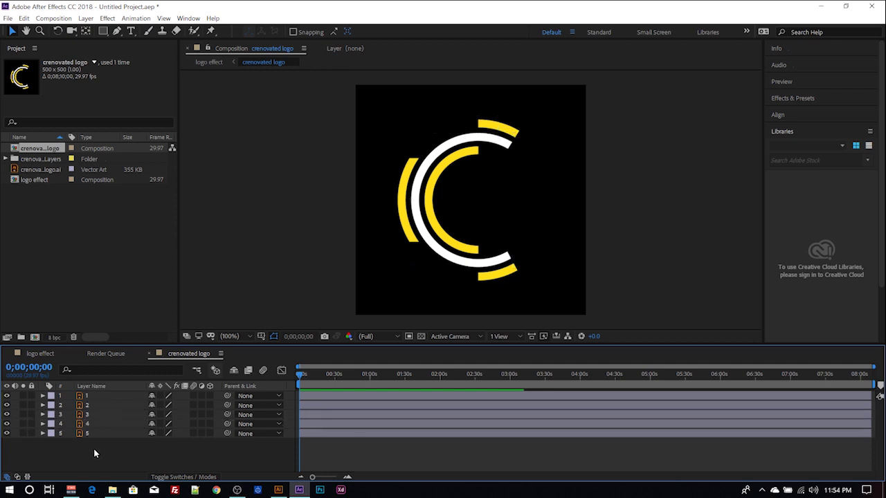
{"action": "left_click", "coordinate": [92, 396]}
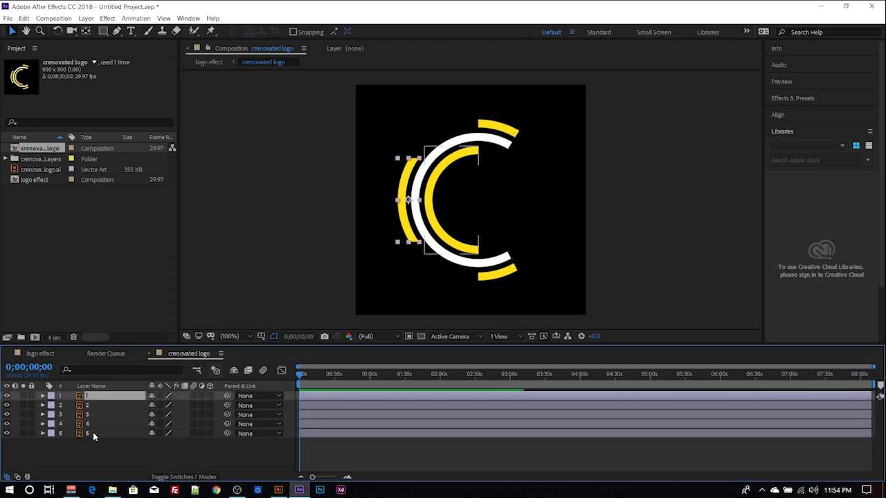
{"action": "left_click", "coordinate": [93, 432], "text": "shift"}
{"action": "right_click", "coordinate": [103, 410]}
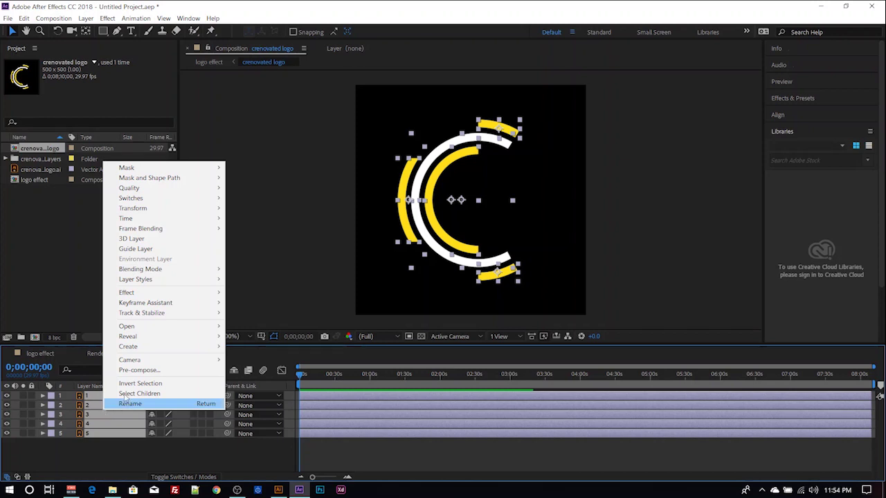
- Create shape layers from the five vector arc layers
{"action": "mouse_move", "coordinate": [158, 346]}
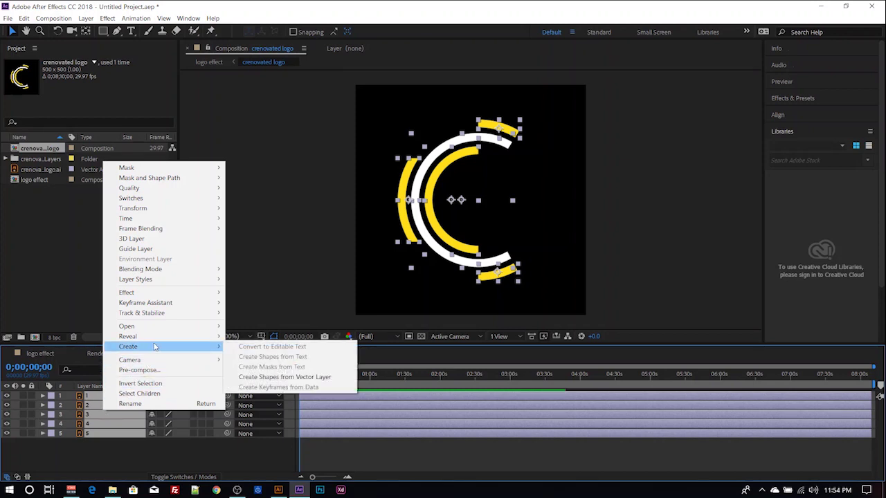
{"action": "left_click", "coordinate": [251, 380]}
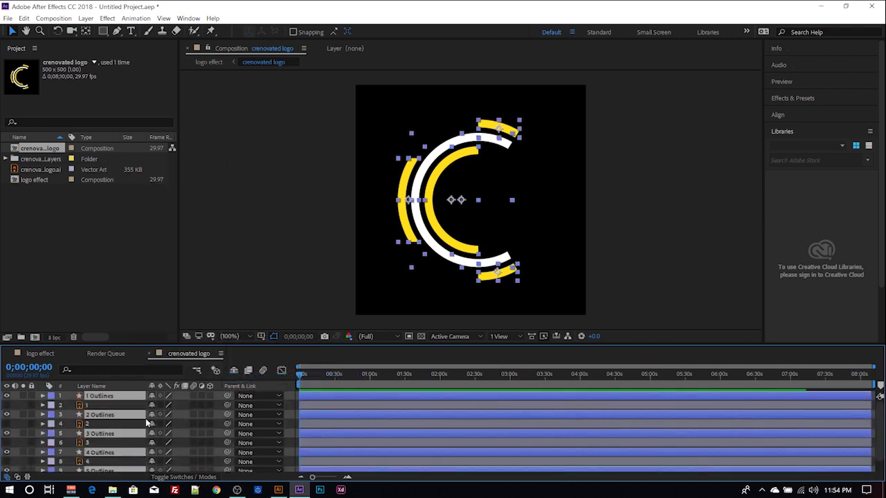
{"action": "scroll", "coordinate": [115, 412], "scroll_direction": "down", "scroll_amount": 1}
{"action": "scroll", "coordinate": [103, 411], "scroll_direction": "up", "scroll_amount": 2}
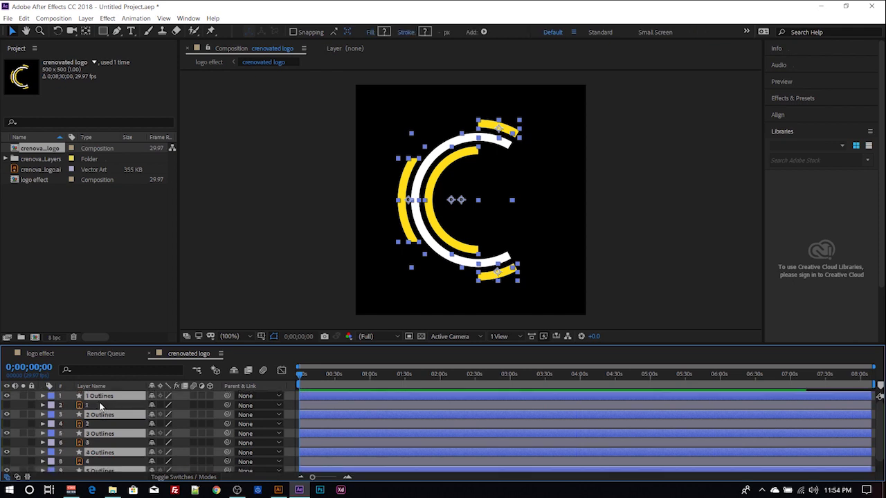
- Delete the five original image layers 1–5, leaving only the Outlines shape layers
{"action": "left_click", "coordinate": [99, 405]}
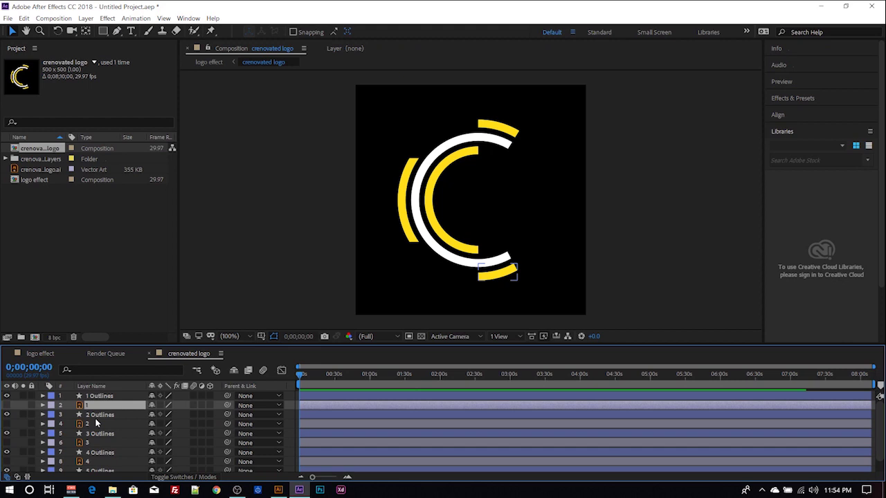
{"action": "left_click", "coordinate": [96, 417], "text": "ctrl"}
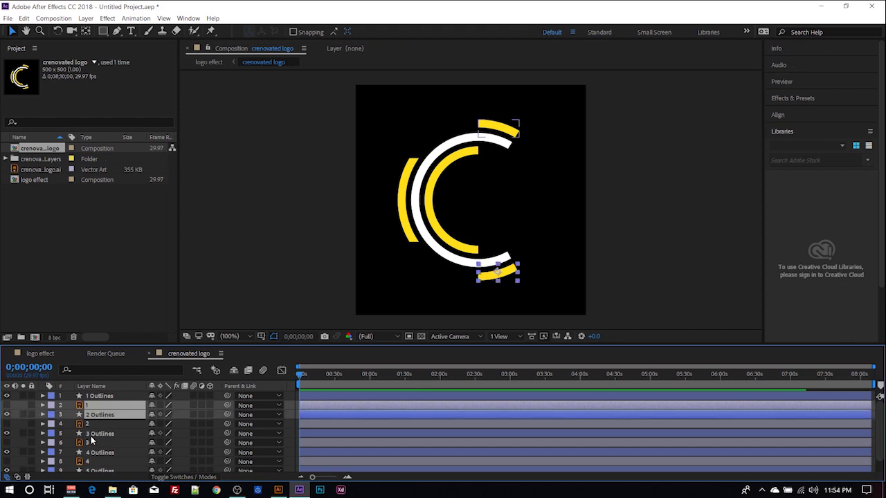
{"action": "left_click", "coordinate": [97, 420]}
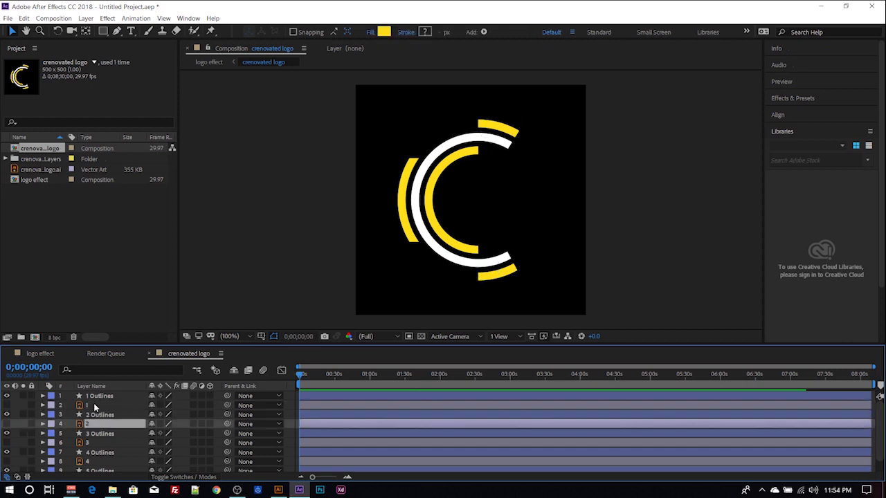
{"action": "left_click", "coordinate": [95, 402], "text": "ctrl"}
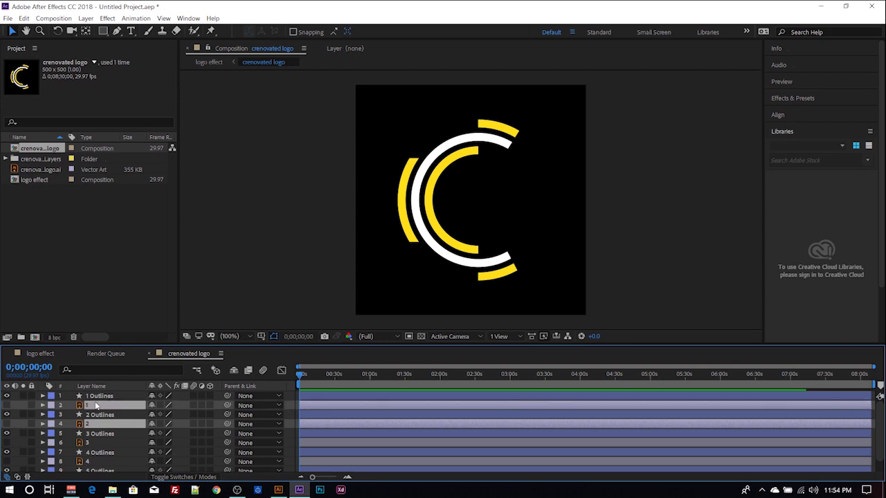
{"action": "left_click", "coordinate": [99, 441], "text": "ctrl"}
{"action": "left_click", "coordinate": [94, 461], "text": "ctrl"}
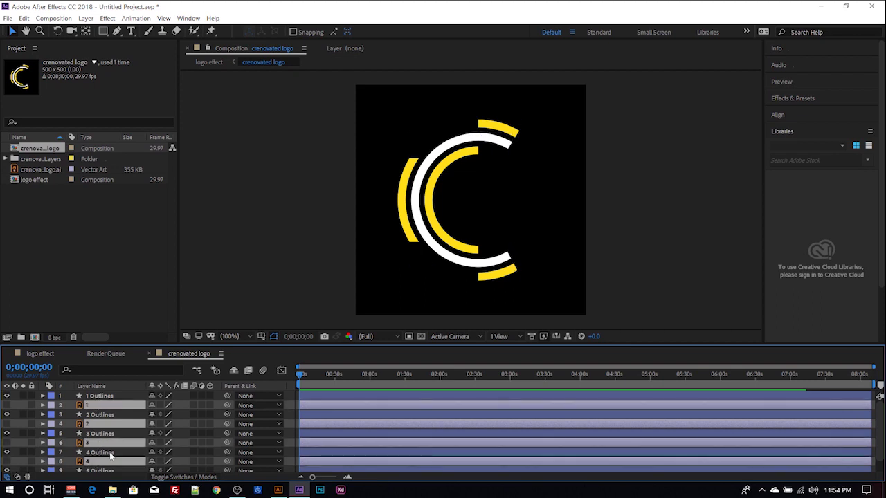
{"action": "scroll", "coordinate": [92, 462], "scroll_direction": "down", "scroll_amount": 1}
{"action": "left_click", "coordinate": [89, 468], "text": "ctrl"}
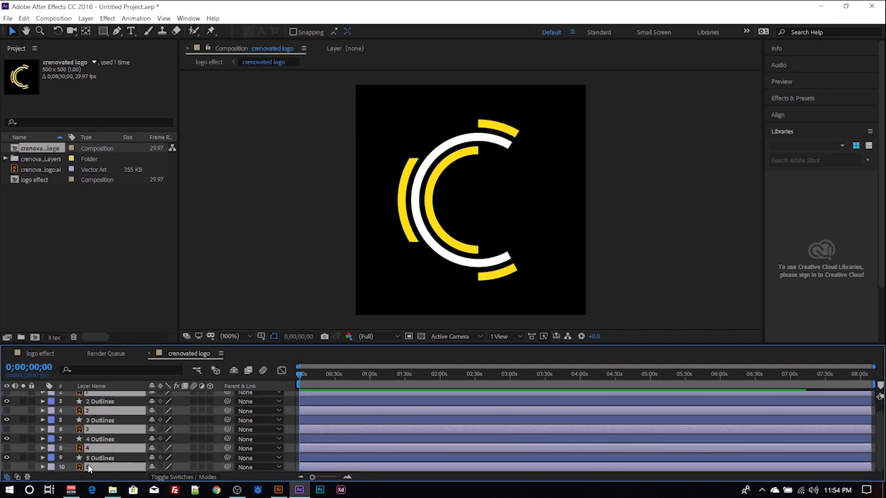
{"action": "key", "text": "Delete"}
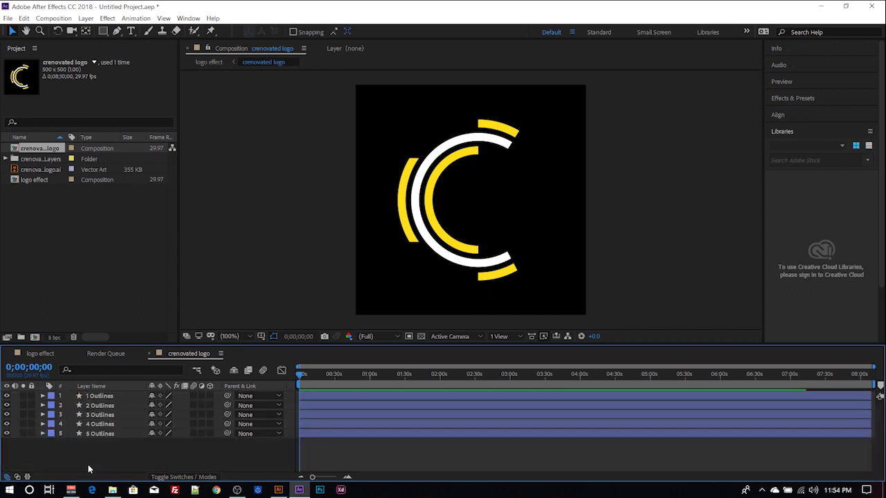
- Identify each Outlines layer's arc, then cut all five Outlines layers from crenovated logo
{"action": "left_click", "coordinate": [342, 396]}
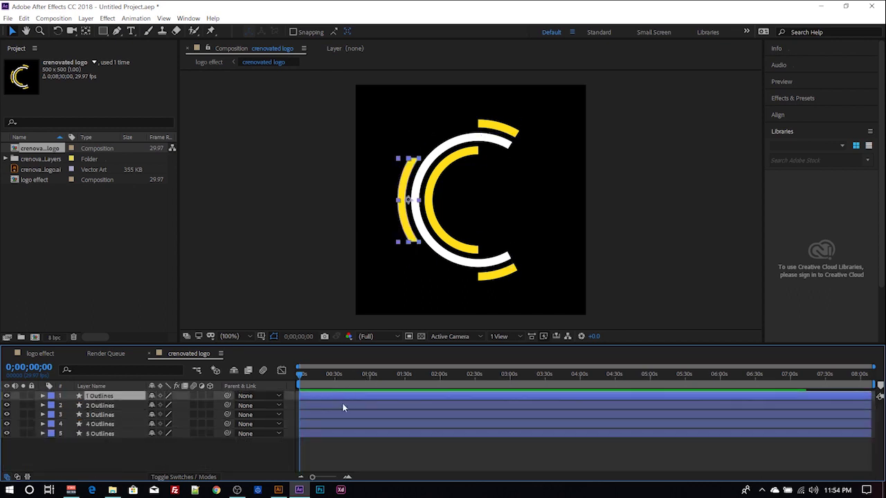
{"action": "left_click", "coordinate": [342, 406]}
{"action": "left_click", "coordinate": [342, 418]}
{"action": "left_click", "coordinate": [342, 424]}
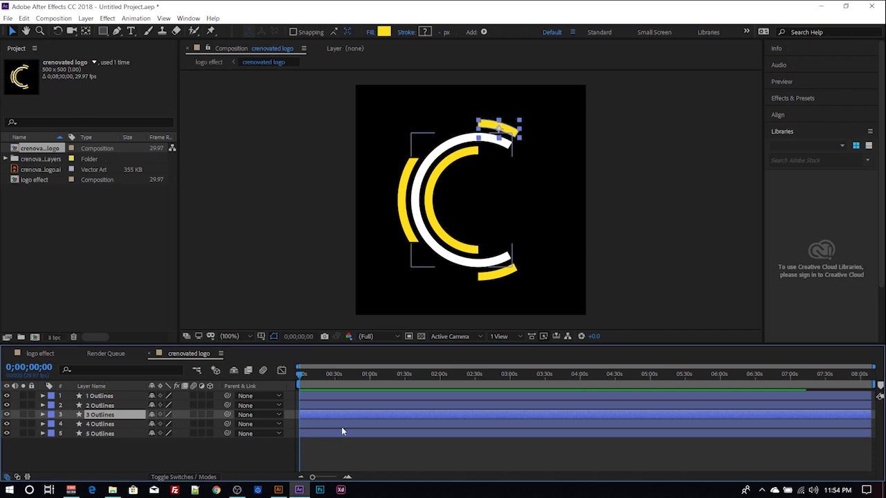
{"action": "left_click", "coordinate": [342, 434]}
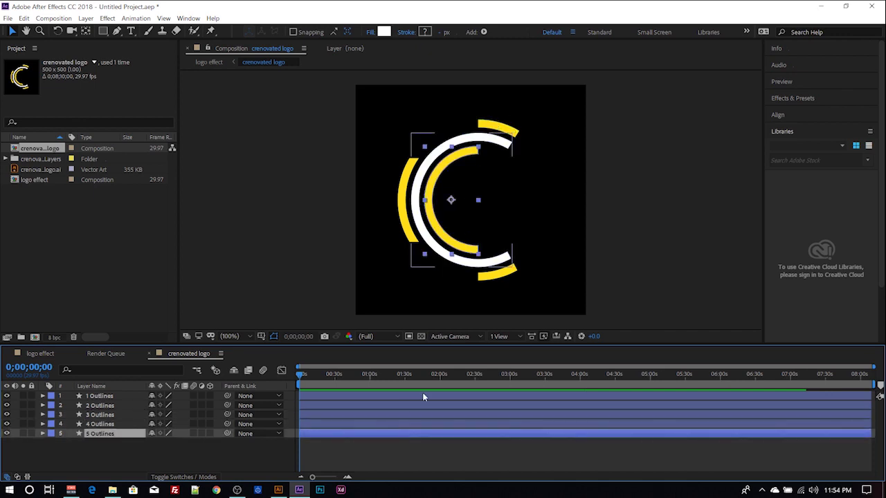
{"action": "left_click", "coordinate": [653, 264]}
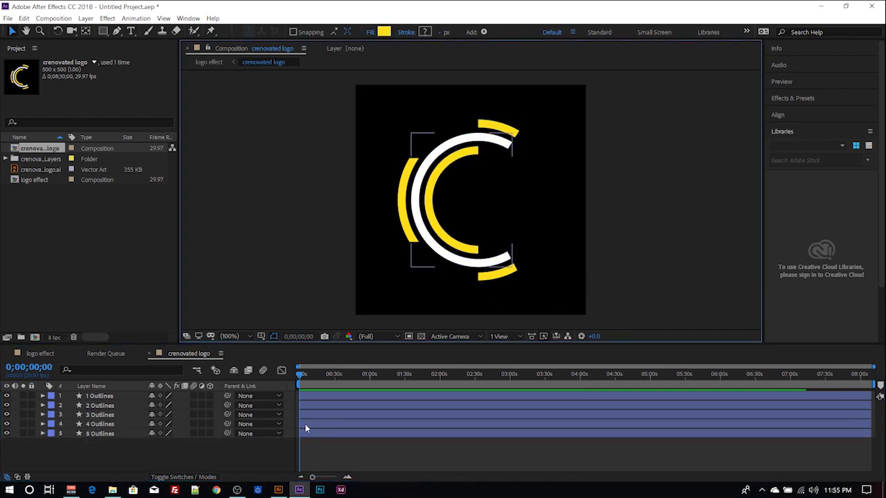
{"action": "left_click", "coordinate": [348, 443]}
{"action": "left_click", "coordinate": [346, 398]}
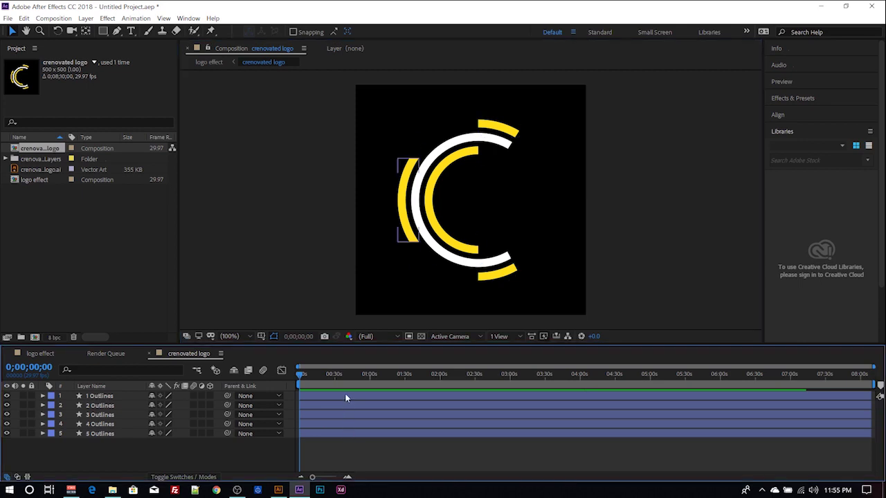
{"action": "left_click", "coordinate": [347, 432], "text": "shift"}
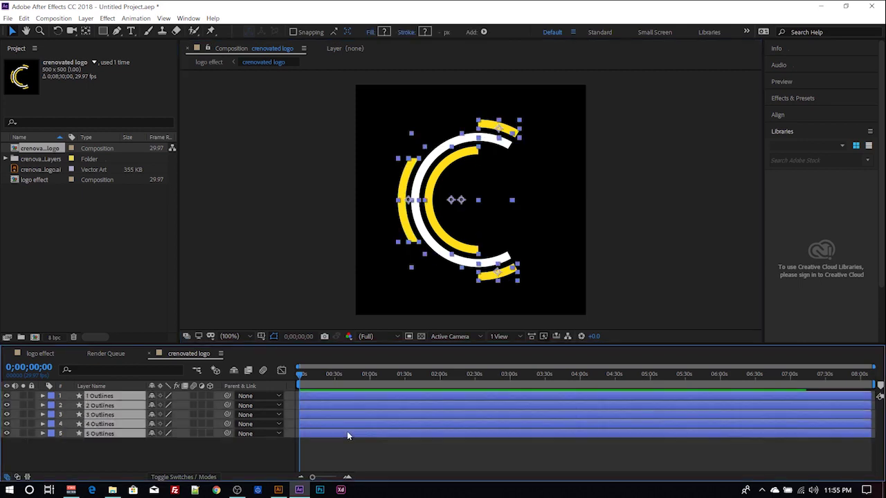
{"action": "key", "text": "Delete"}
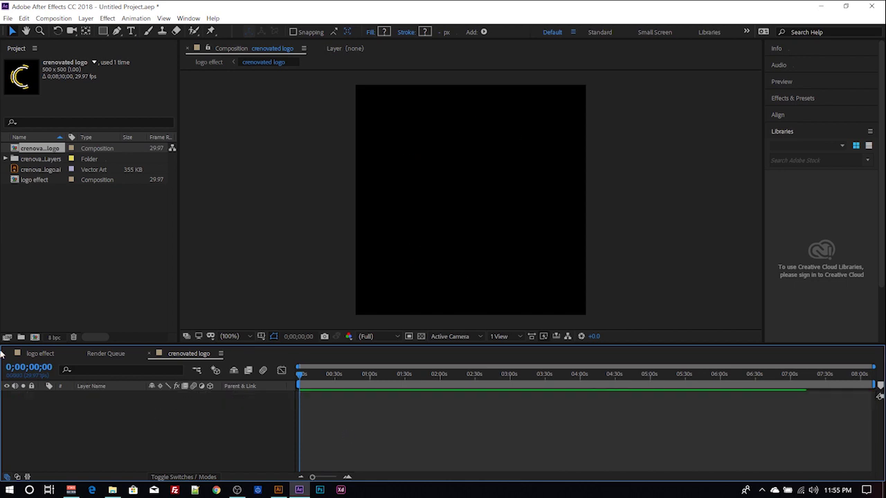
- Paste the Outlines layers into logo effect and delete the nested crenovated logo layer
{"action": "left_click", "coordinate": [48, 353]}
{"action": "left_click", "coordinate": [89, 417]}
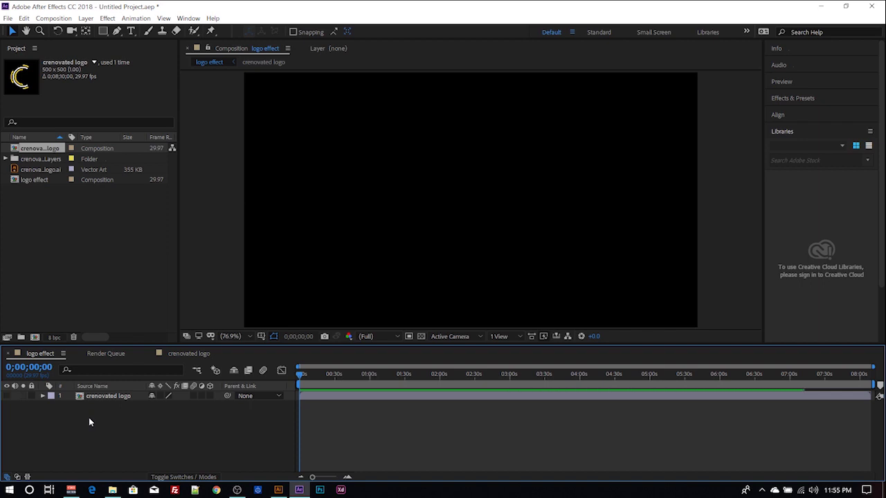
{"action": "right_click", "coordinate": [356, 465]}
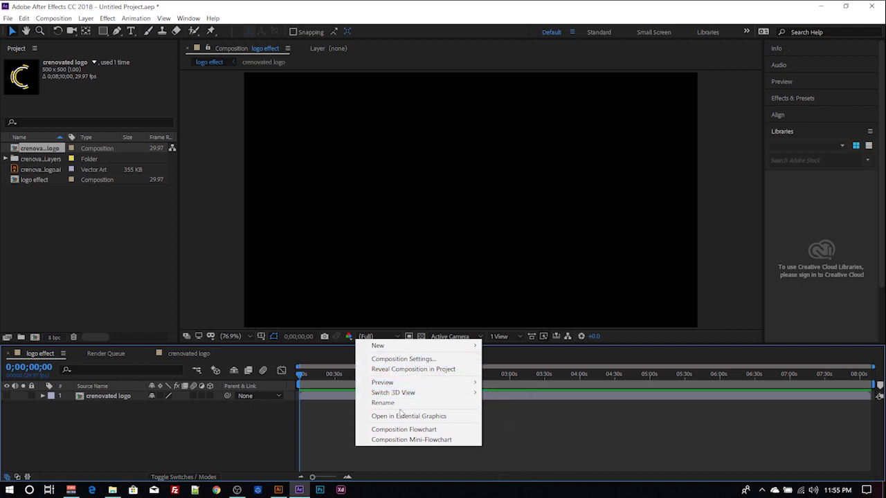
{"action": "left_click", "coordinate": [332, 436]}
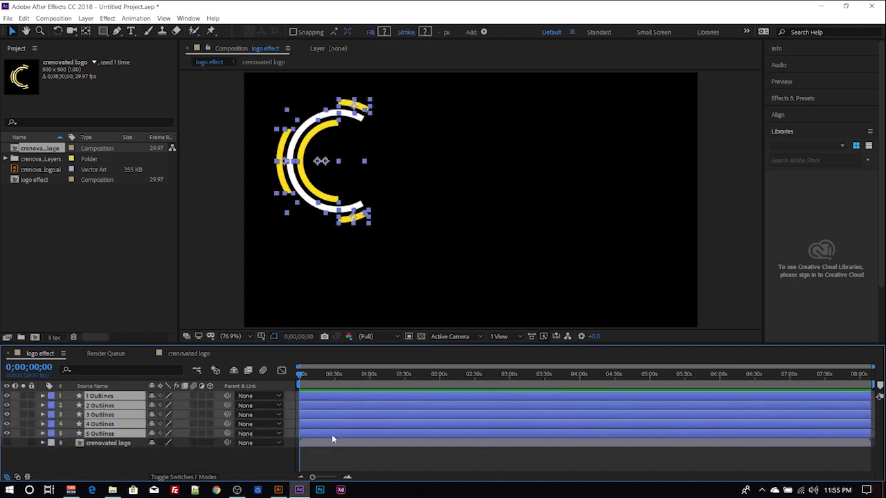
{"action": "left_click", "coordinate": [121, 456]}
{"action": "left_click", "coordinate": [119, 441]}
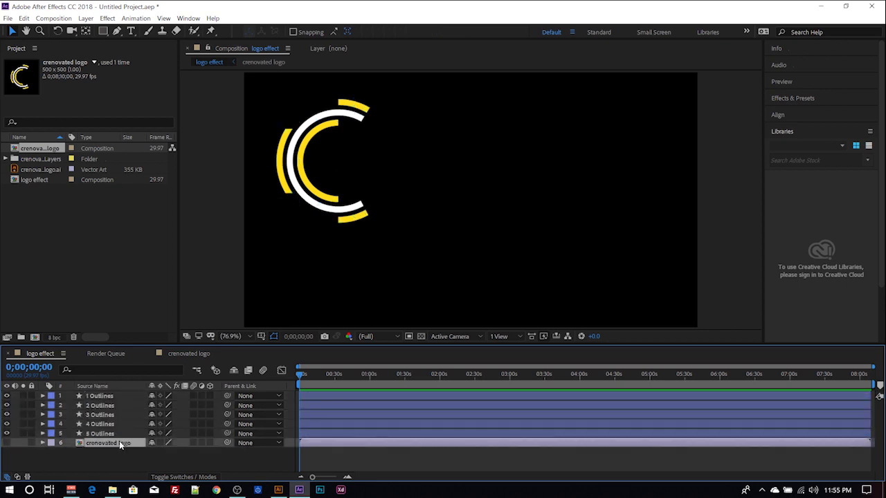
{"action": "key", "text": "Delete"}
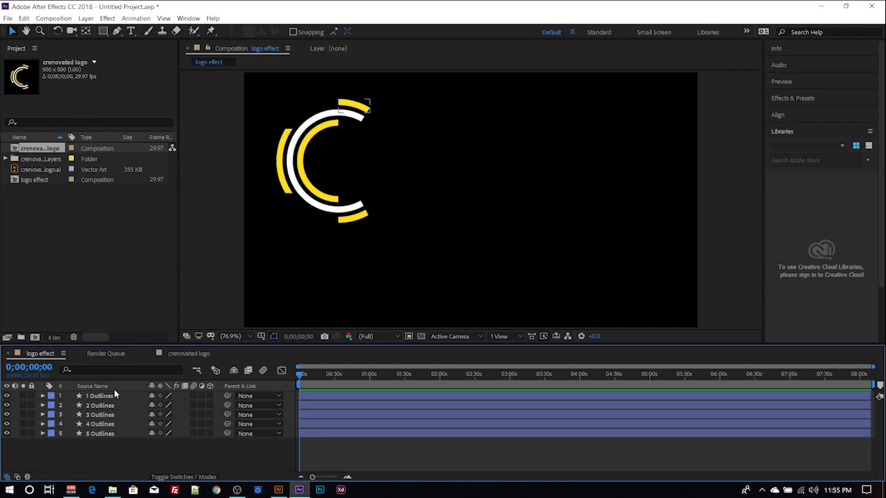
- Select all five Outlines layers in logo effect for pre-composing
{"action": "left_click", "coordinate": [327, 434]}
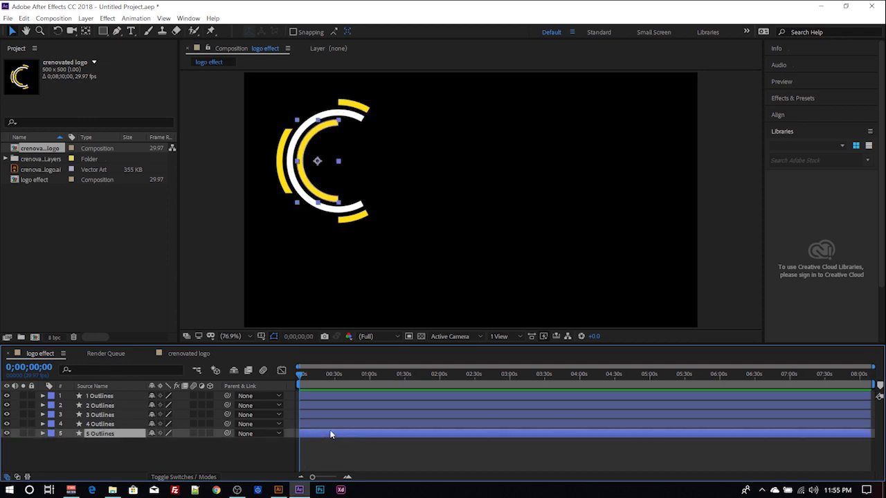
{"action": "key", "text": "ctrl+a"}
{"action": "right_click", "coordinate": [334, 393]}
- Pre-compose the selected Outlines layers into a new comp named 'effect'
{"action": "left_click", "coordinate": [362, 354]}
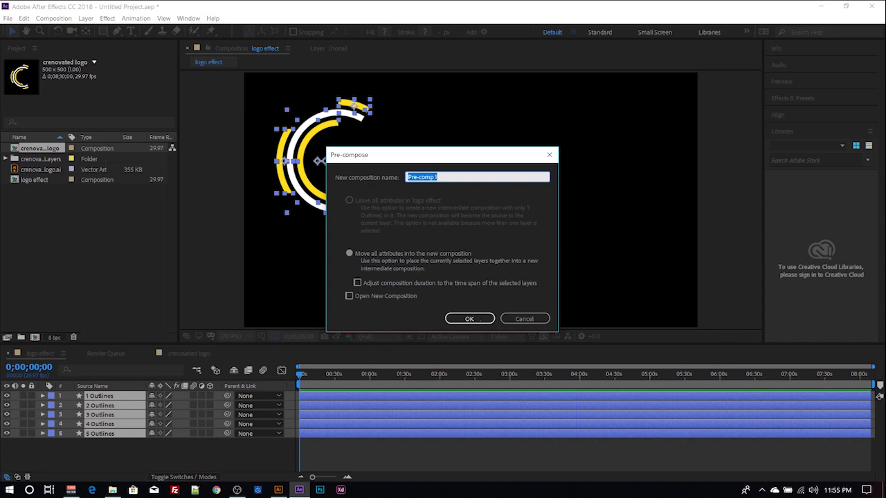
{"action": "type", "text": "effect"}
{"action": "left_click", "coordinate": [476, 318]}
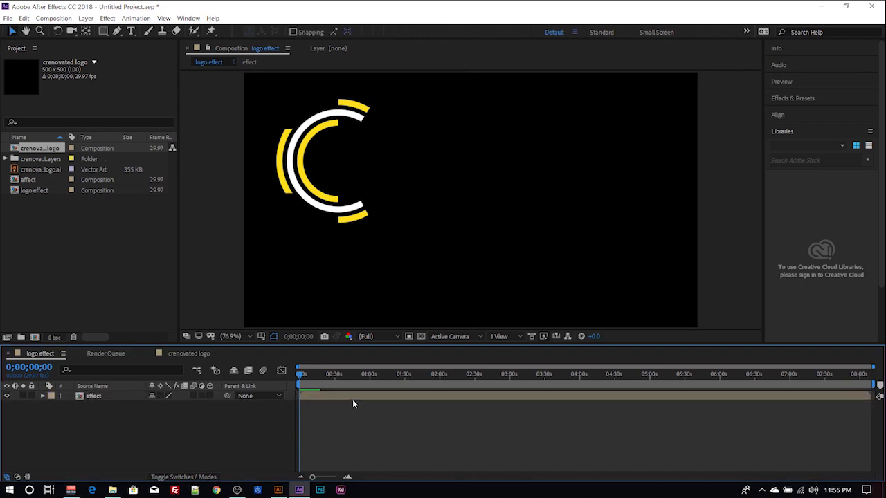
- Move the effect layer to centre the C logo in the frame, then open the precomp
{"action": "left_click", "coordinate": [352, 396]}
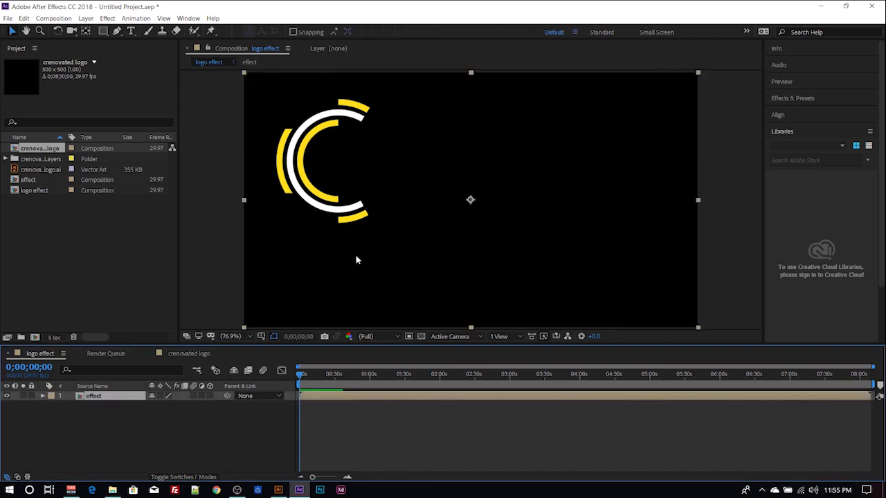
{"action": "left_click_drag", "start_coordinate": [354, 220], "coordinate": [490, 274]}
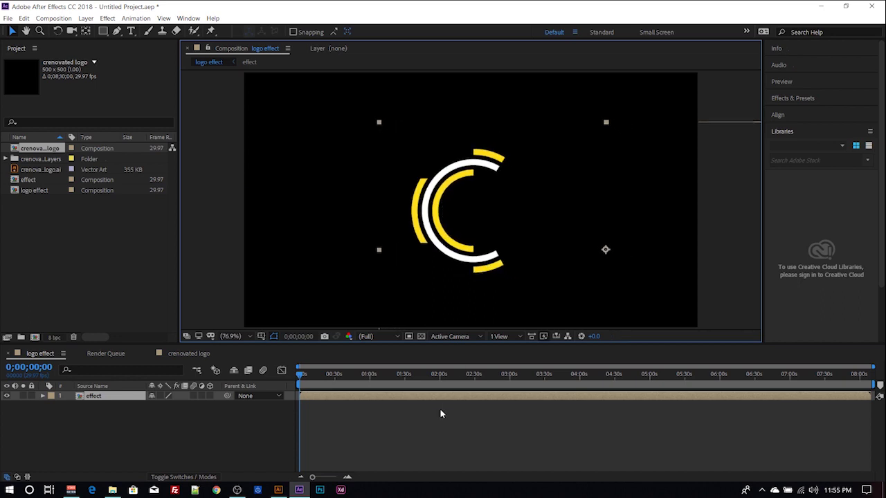
{"action": "left_click", "coordinate": [441, 413]}
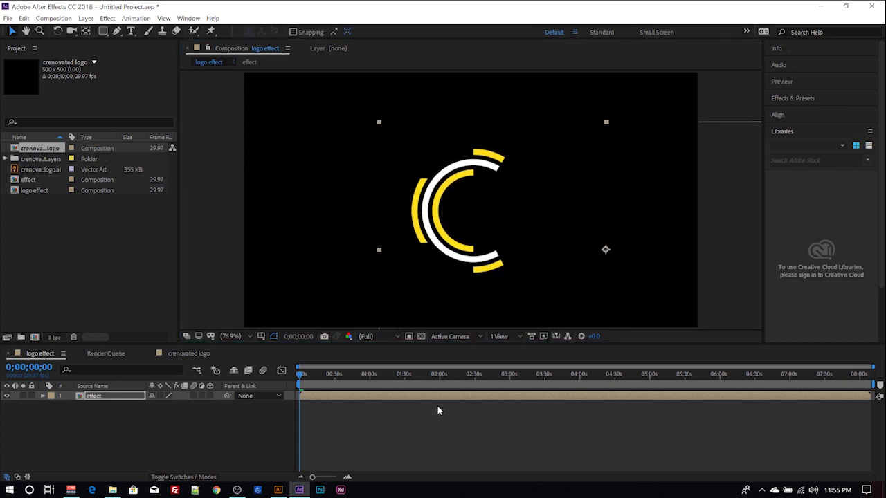
{"action": "double_click", "coordinate": [398, 399]}
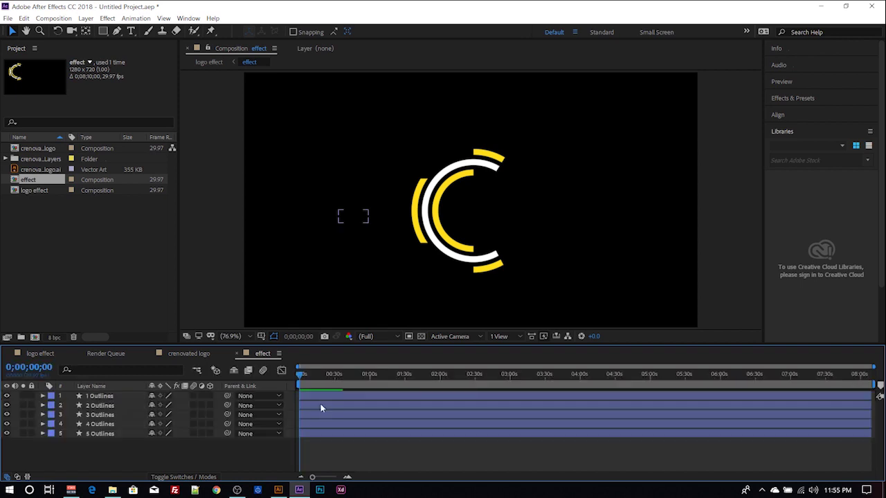
- Slide the 1 Outlines layer later in time, then select the 2, 4 and 3 Outlines layers
{"action": "left_click", "coordinate": [310, 395]}
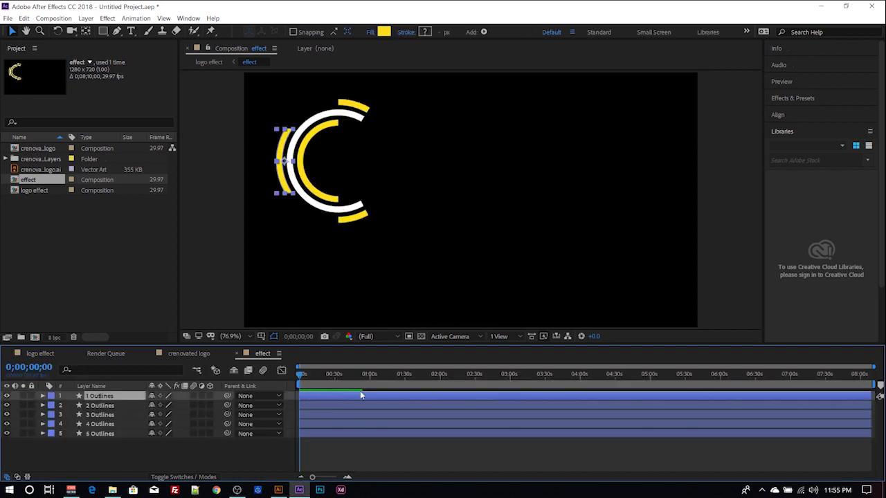
{"action": "left_click_drag", "start_coordinate": [359, 396], "coordinate": [394, 395]}
{"action": "left_click", "coordinate": [339, 406]}
{"action": "left_click", "coordinate": [339, 424]}
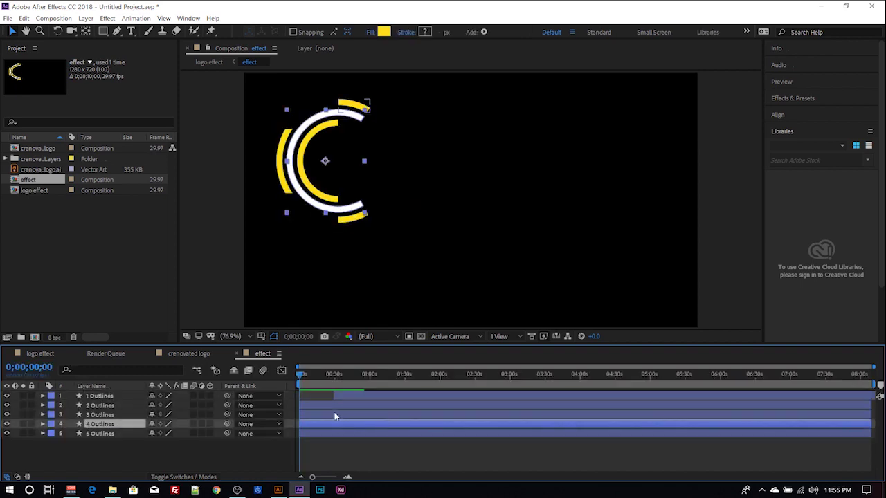
{"action": "left_click", "coordinate": [320, 415]}
{"action": "left_click", "coordinate": [323, 405]}
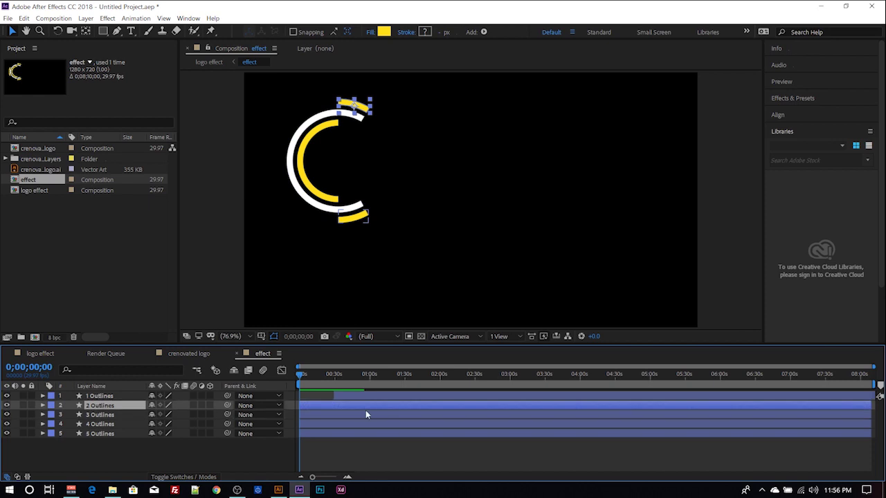
- Identify the yellow arcs (3 and 2 Outlines) and preview the logo from 25 to about 58 seconds
{"action": "left_click", "coordinate": [312, 415]}
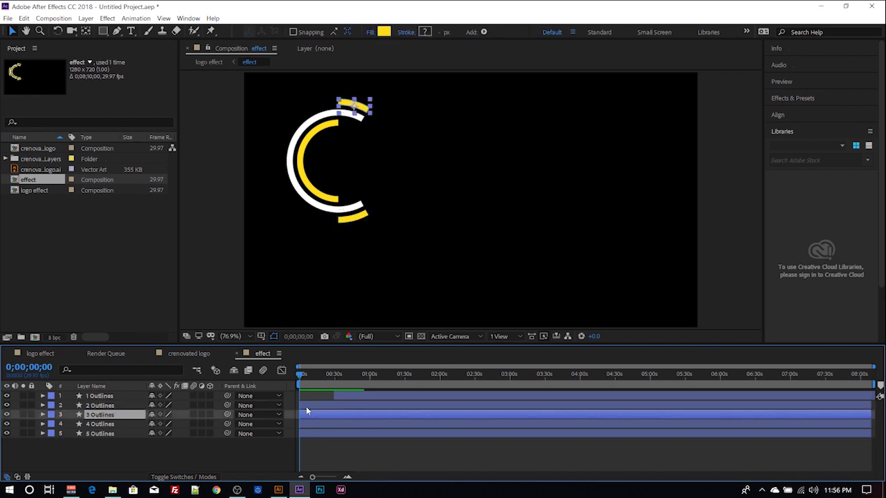
{"action": "left_click", "coordinate": [305, 407]}
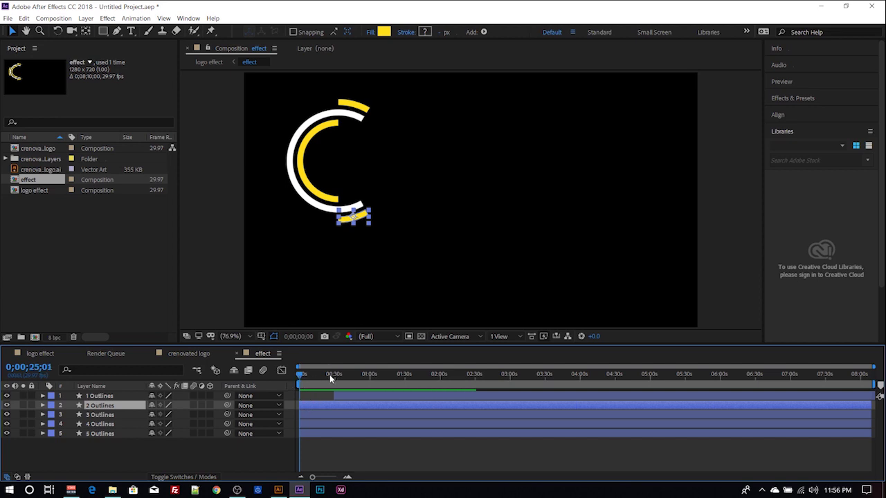
{"action": "left_click", "coordinate": [330, 375]}
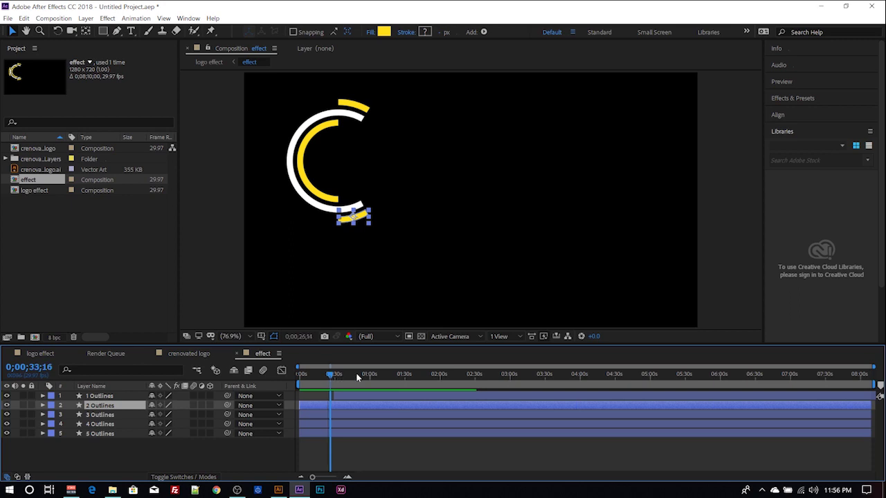
{"action": "left_click_drag", "start_coordinate": [330, 375], "coordinate": [369, 376]}
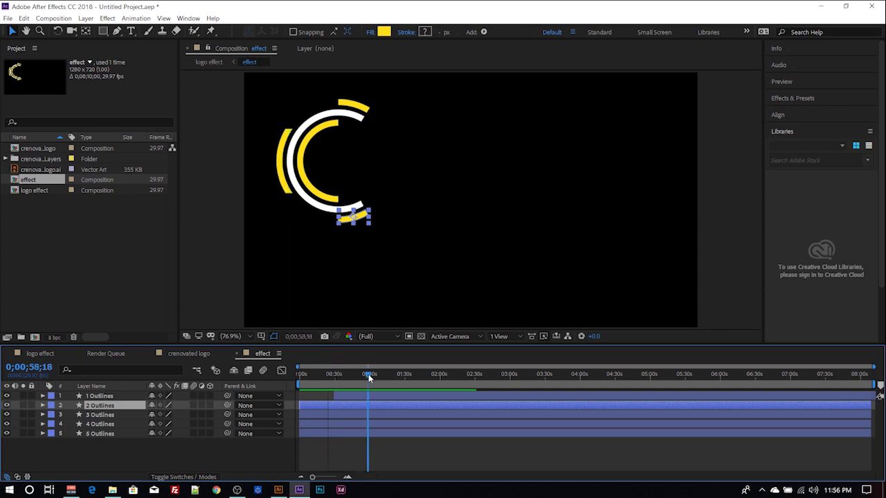